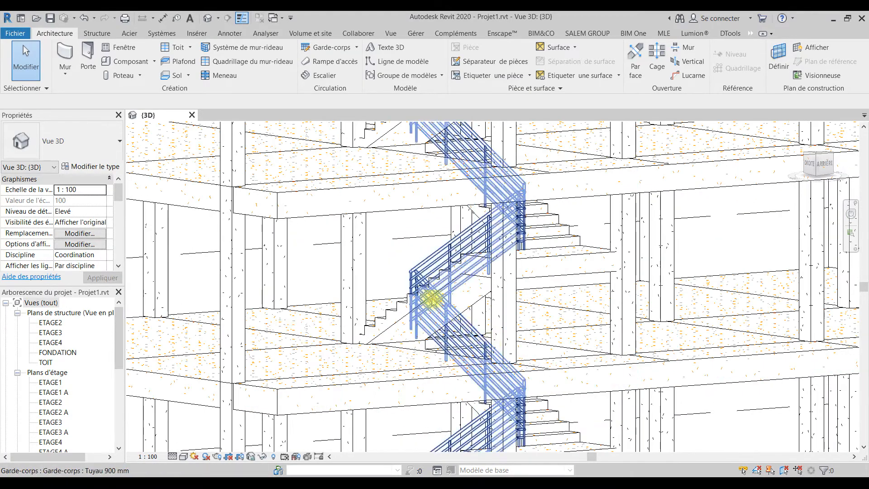
Cut the multi-storey garde-corps (Tuyau 900 mm) from the staircase in the 3D view.
{"action": "left_click", "coordinate": [415, 271]}
{"action": "key", "text": "ctrl+x"}
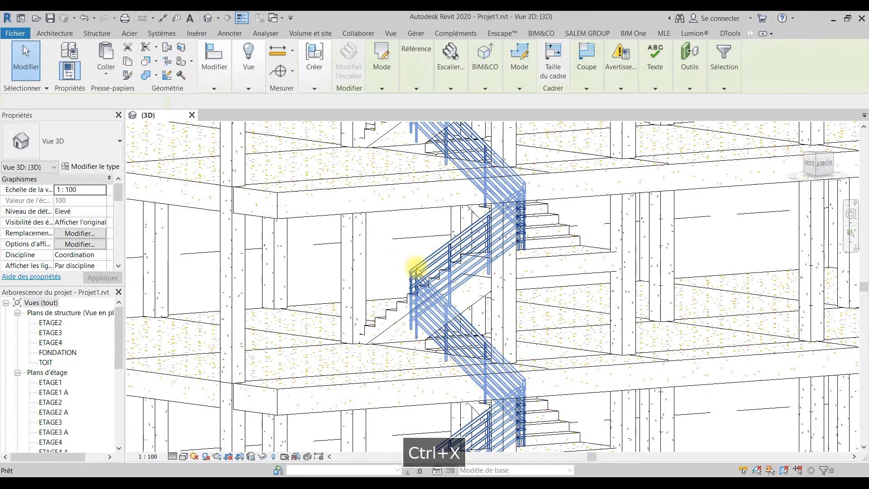
{"action": "scroll", "coordinate": [509, 340], "scroll_direction": "down", "scroll_amount": 8}
{"action": "middle_click_drag", "start_coordinate": [511, 354], "coordinate": [462, 349], "text": "shift"}
{"action": "scroll", "coordinate": [442, 398], "scroll_direction": "up", "scroll_amount": 4}
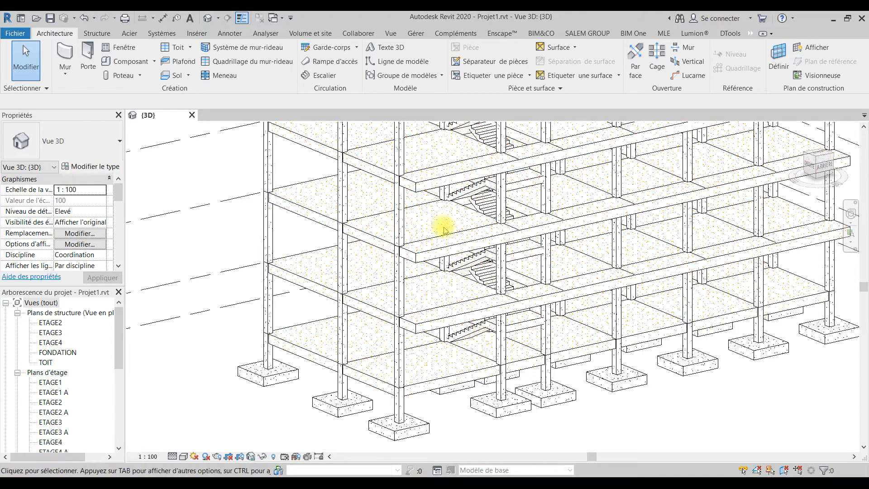
{"action": "left_click", "coordinate": [97, 35]}
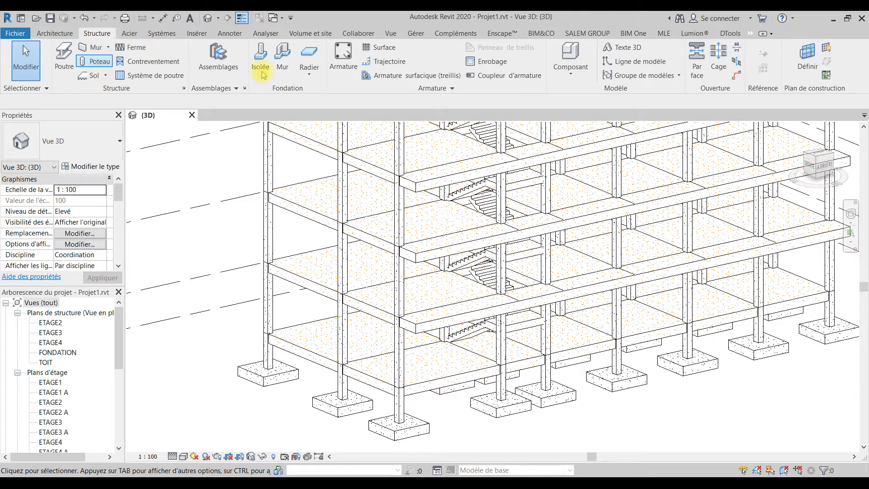
{"action": "left_click", "coordinate": [56, 33]}
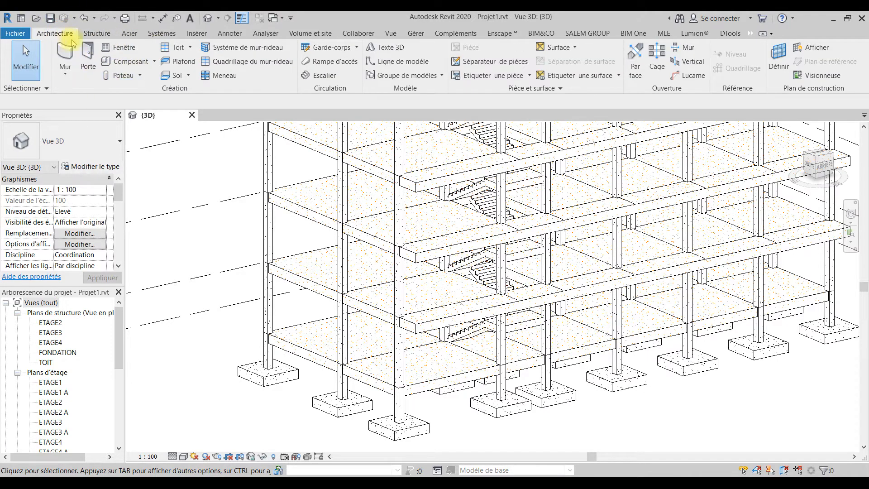
{"action": "left_click", "coordinate": [104, 36]}
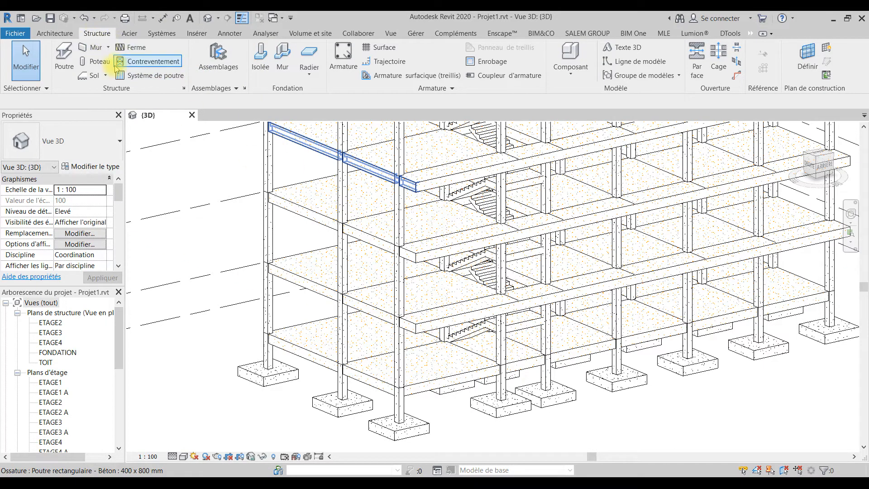
{"action": "left_click", "coordinate": [54, 33]}
{"action": "left_click", "coordinate": [97, 33]}
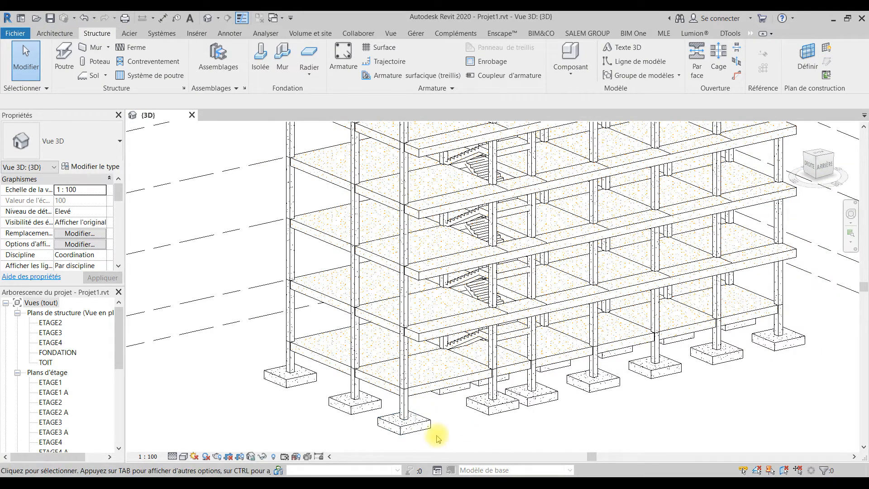
Open the structural material of the 300mm x 450mm concrete column standing on the front corner footing in the material browser.
{"action": "scroll", "coordinate": [385, 404], "scroll_direction": "up", "scroll_amount": 3}
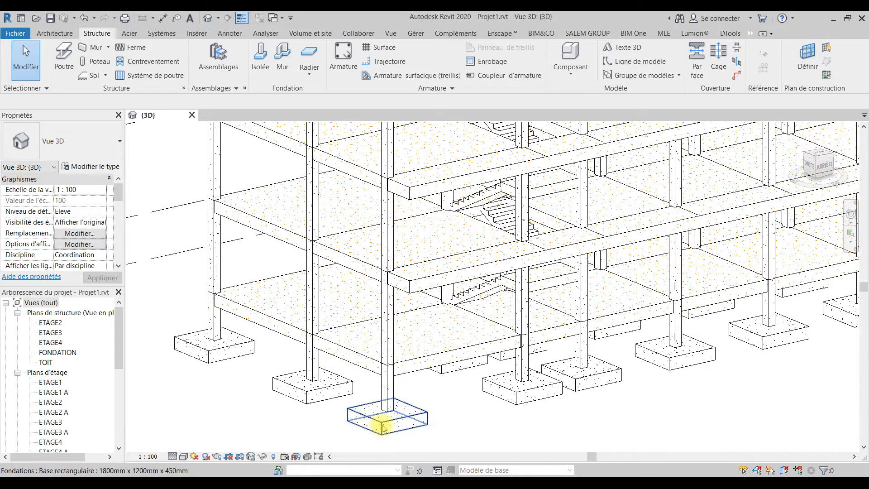
{"action": "left_click", "coordinate": [388, 388]}
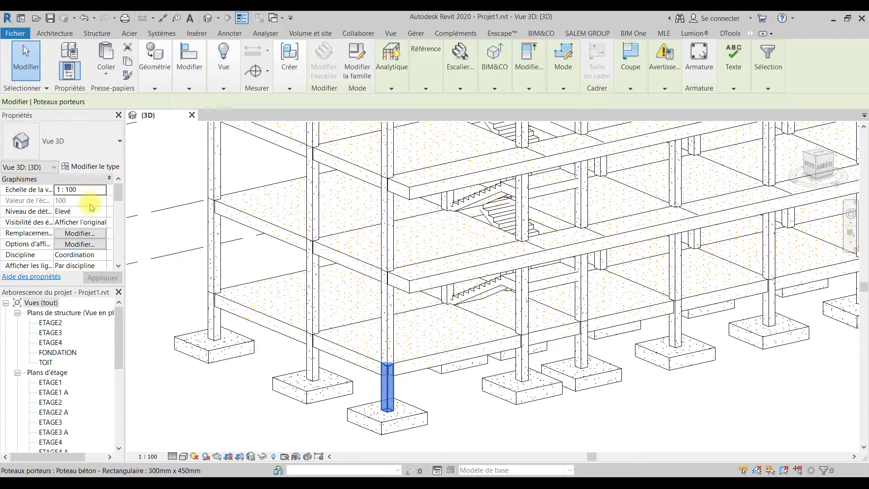
{"action": "scroll", "coordinate": [84, 228], "scroll_direction": "down", "scroll_amount": 3}
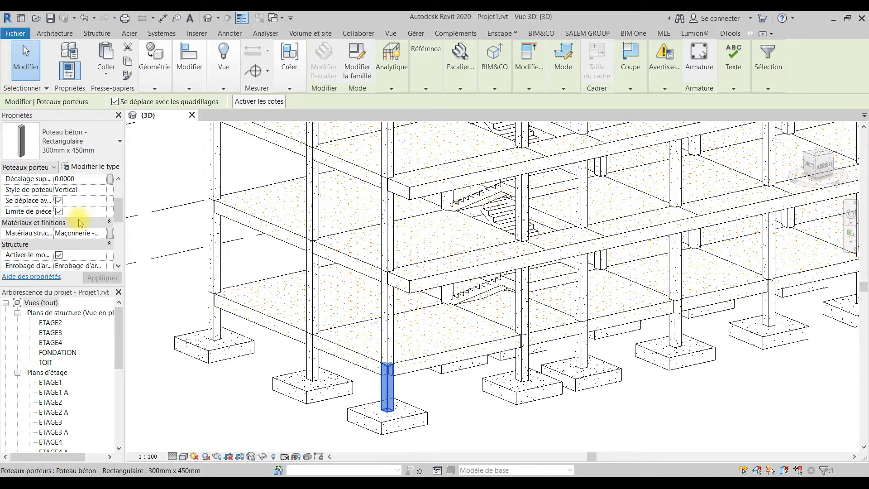
{"action": "scroll", "coordinate": [68, 199], "scroll_direction": "down", "scroll_amount": 2}
{"action": "scroll", "coordinate": [84, 213], "scroll_direction": "up", "scroll_amount": 2}
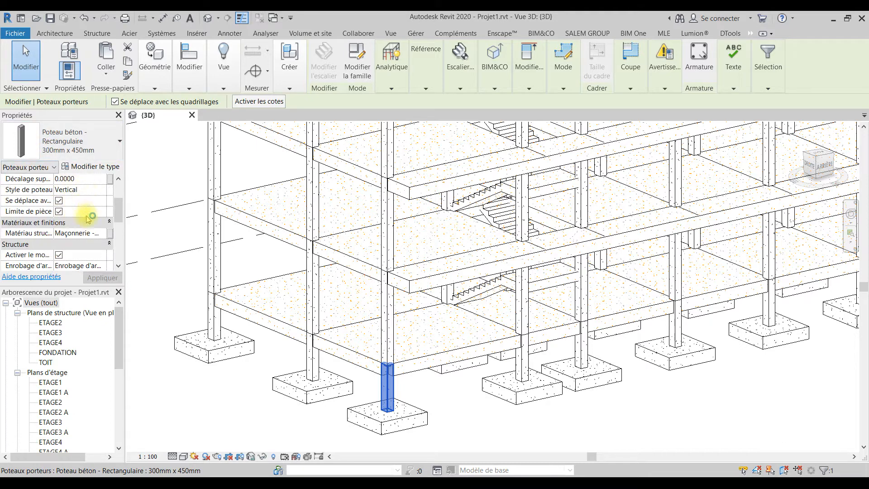
{"action": "left_click", "coordinate": [106, 234]}
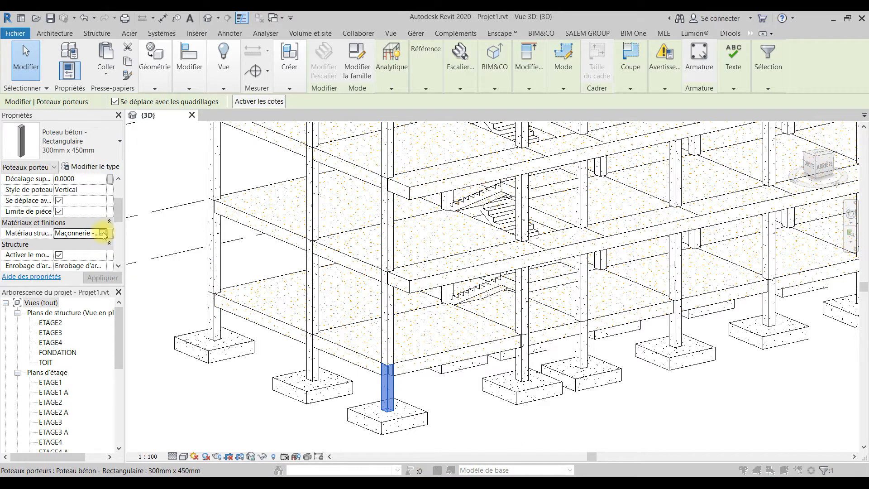
{"action": "left_click", "coordinate": [104, 233]}
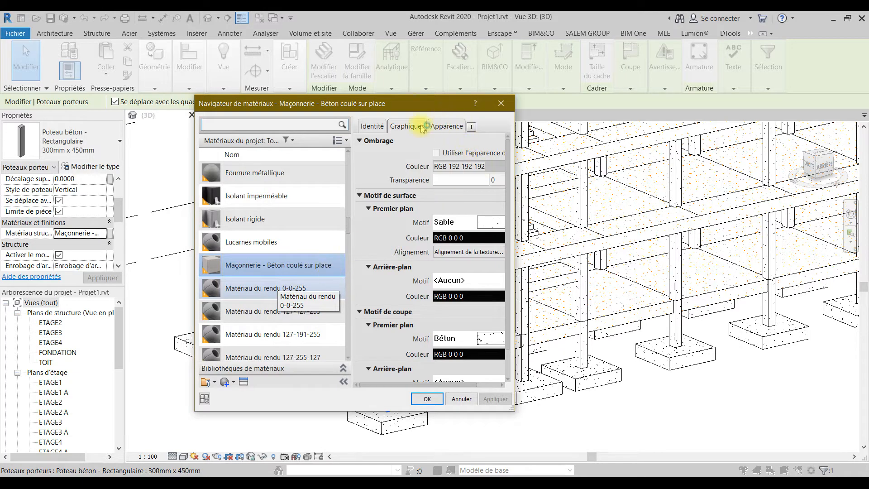
Add a physical asset to the Maçonnerie - Béton coulé sur place material by searching for "beton 25" and assigning BETON_25.
{"action": "left_click", "coordinate": [446, 127]}
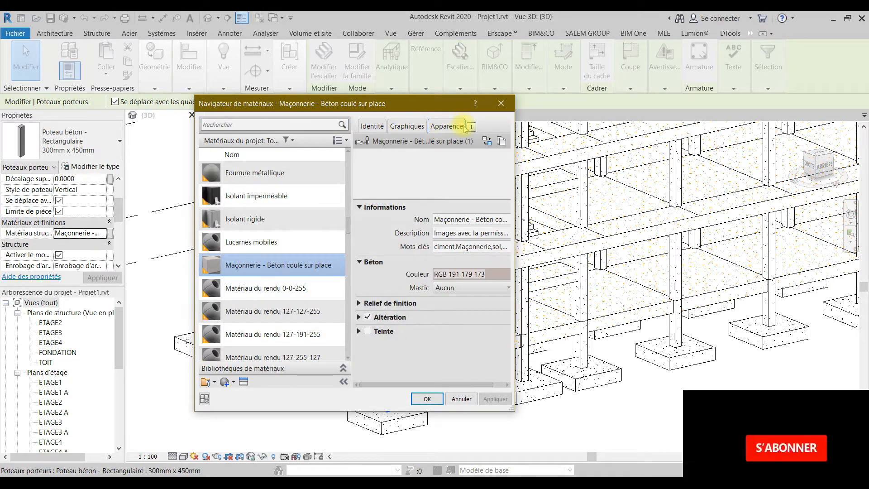
{"action": "left_click", "coordinate": [472, 128]}
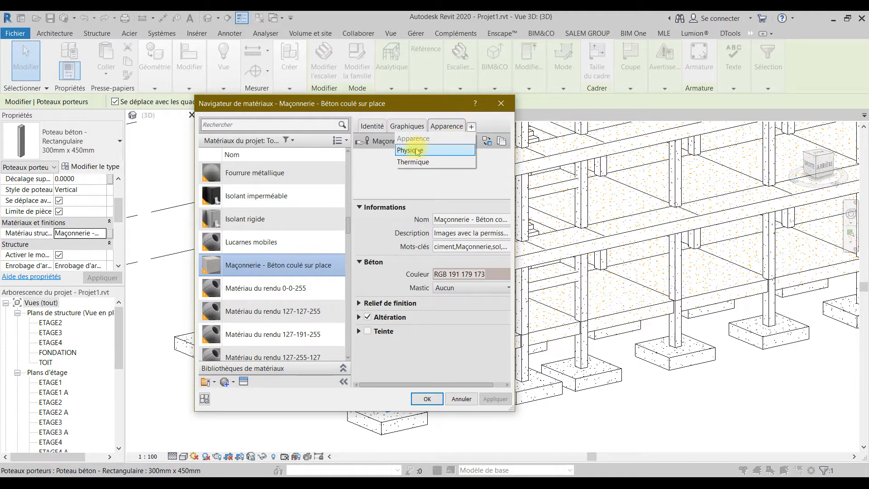
{"action": "left_click", "coordinate": [487, 141]}
{"action": "left_click", "coordinate": [487, 140]}
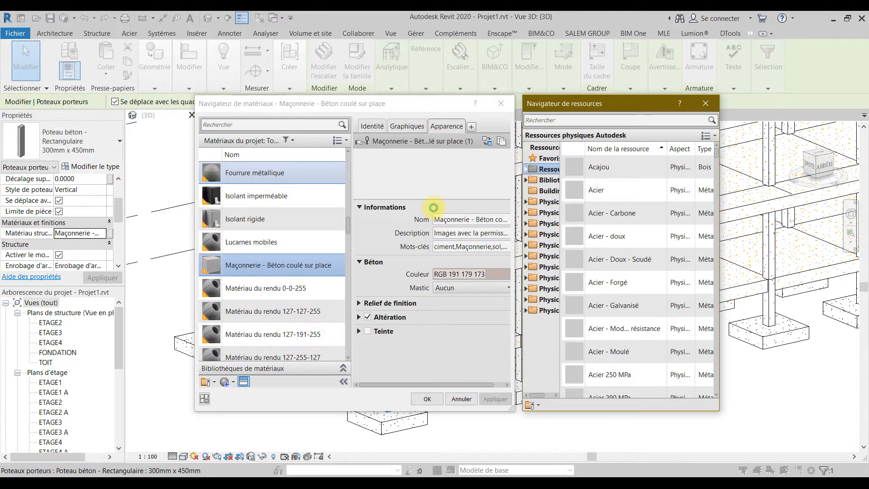
{"action": "left_click", "coordinate": [569, 121]}
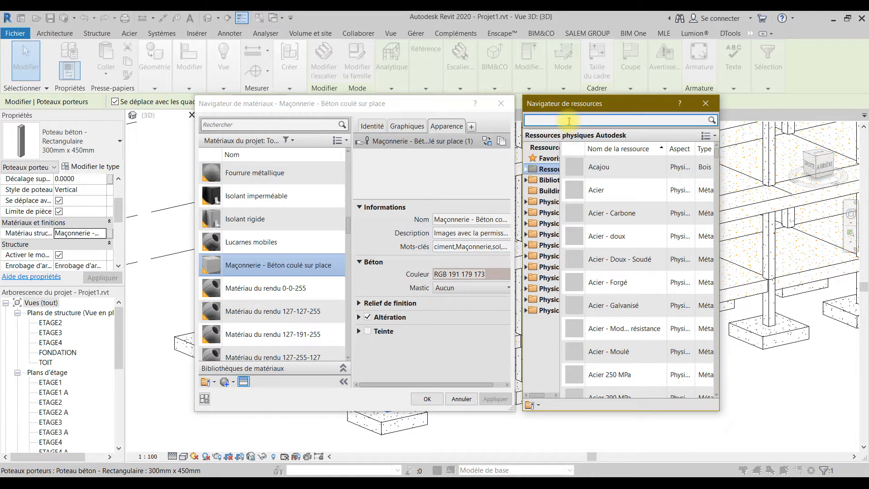
{"action": "type", "text": "beton "}
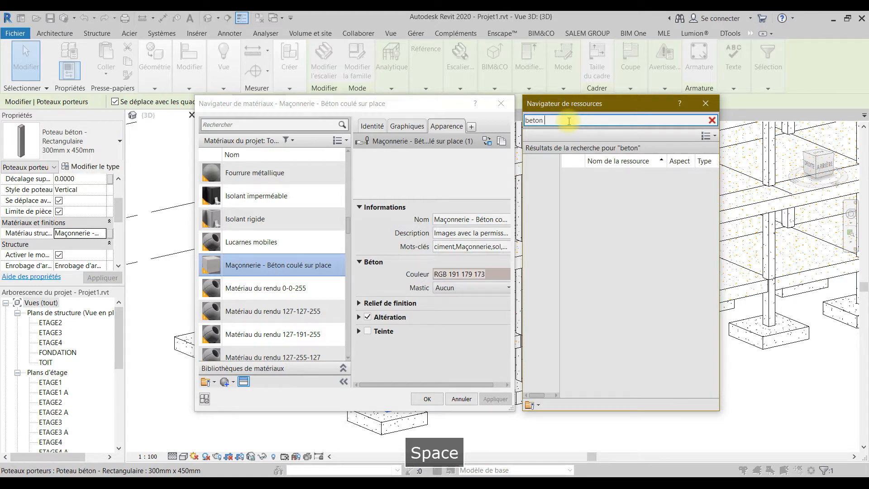
{"action": "type", "text": "25"}
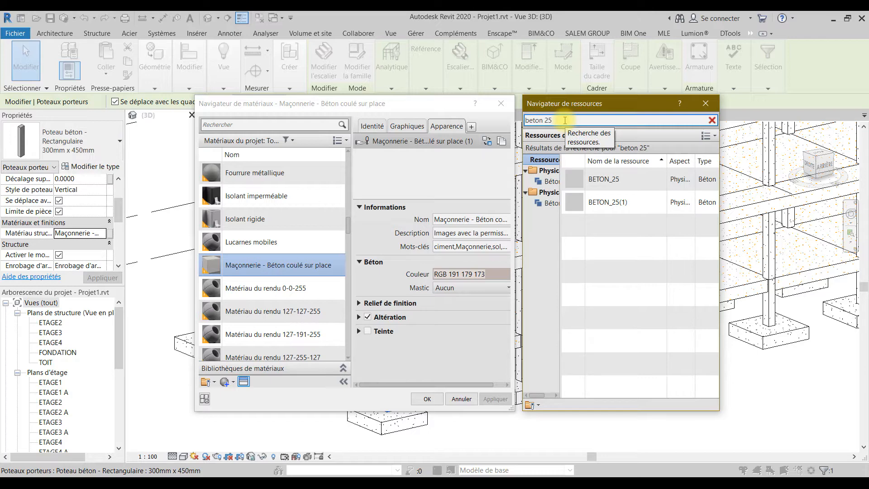
{"action": "left_click", "coordinate": [709, 182]}
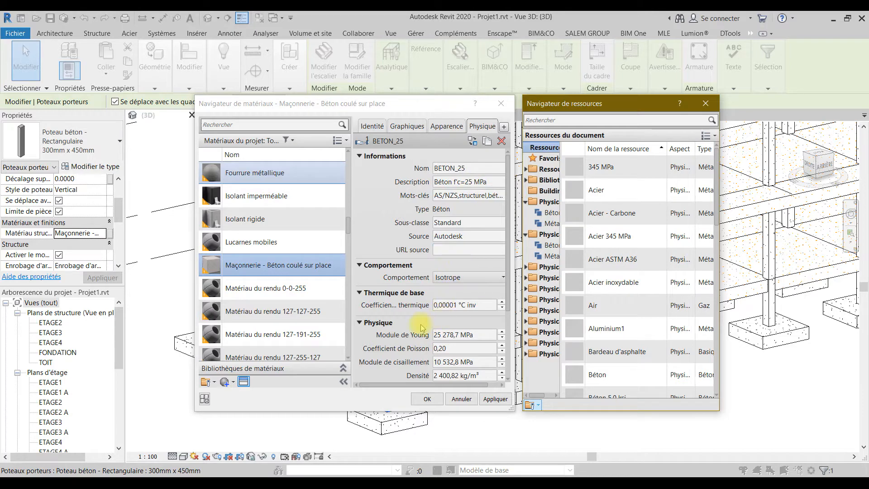
Review the physical and concrete properties of BETON_25, accept the material changes and deselect the column.
{"action": "scroll", "coordinate": [389, 355], "scroll_direction": "down", "scroll_amount": 3}
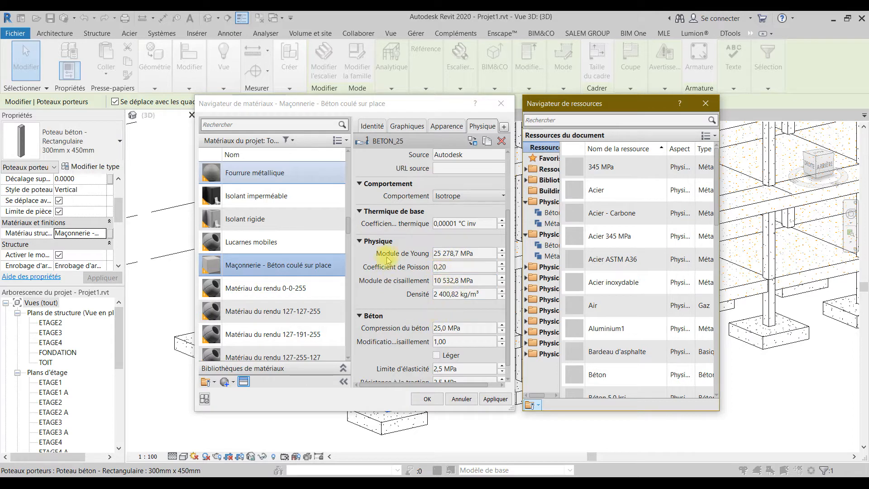
{"action": "scroll", "coordinate": [395, 311], "scroll_direction": "down", "scroll_amount": 1}
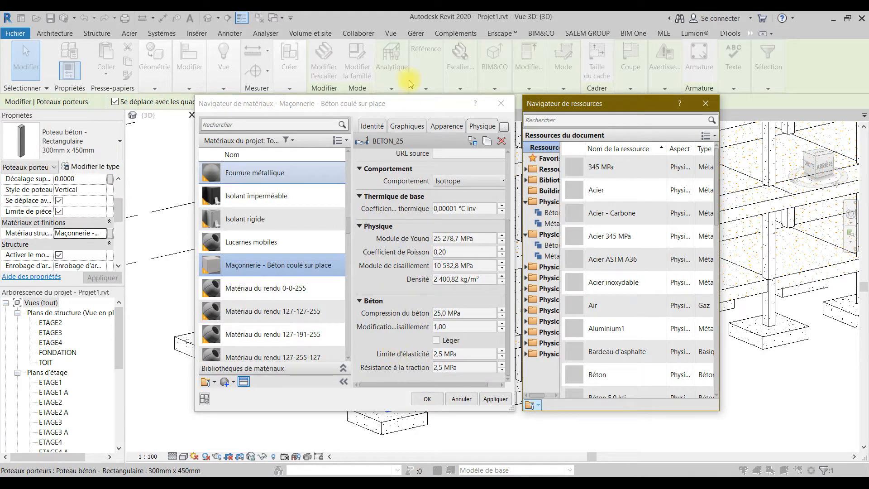
{"action": "left_click", "coordinate": [426, 400]}
{"action": "left_click", "coordinate": [427, 398]}
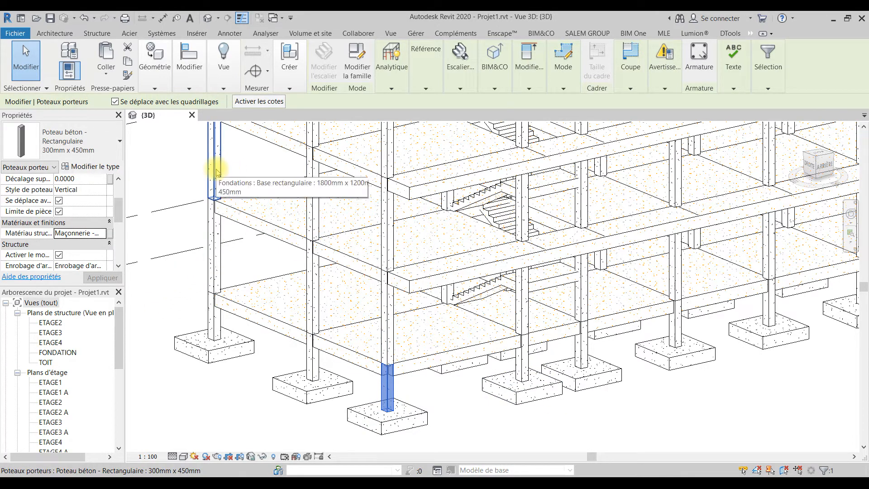
{"action": "left_click", "coordinate": [433, 389]}
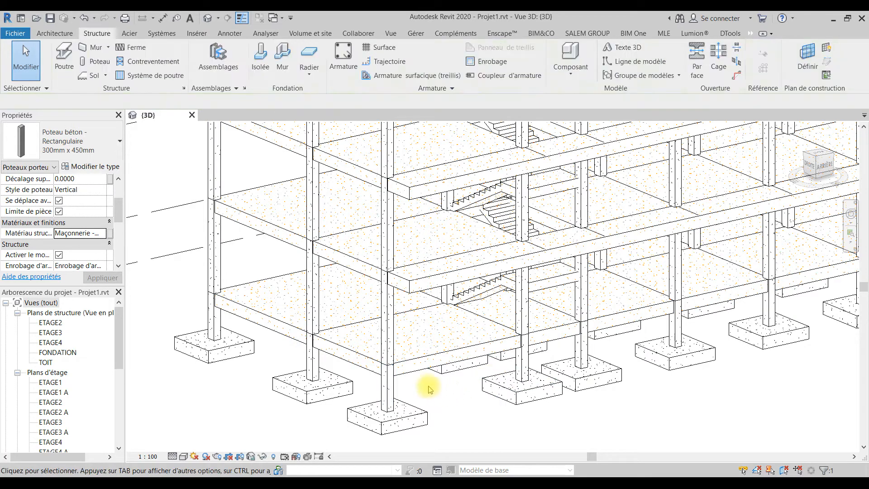
{"action": "scroll", "coordinate": [398, 368], "scroll_direction": "down", "scroll_amount": 5}
{"action": "scroll", "coordinate": [422, 336], "scroll_direction": "up", "scroll_amount": 5}
{"action": "scroll", "coordinate": [423, 358], "scroll_direction": "down", "scroll_amount": 3}
{"action": "middle_click_drag", "start_coordinate": [478, 412], "coordinate": [482, 411], "text": "shift"}
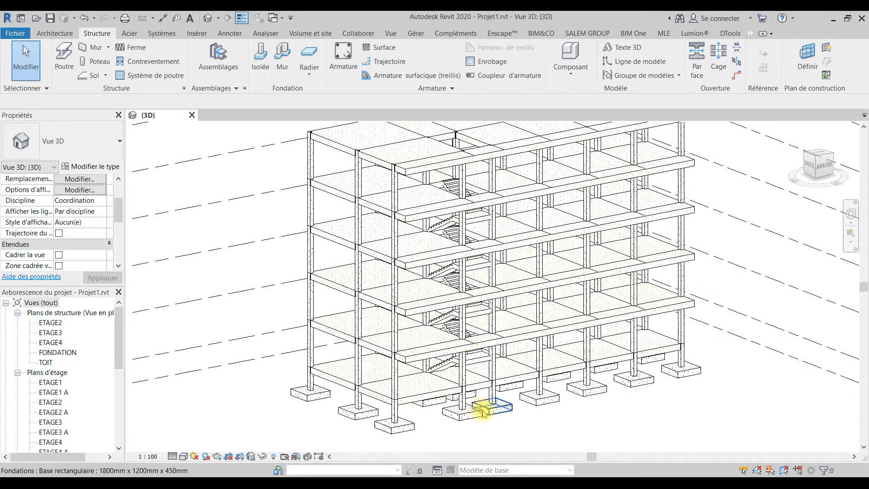
{"action": "scroll", "coordinate": [503, 423], "scroll_direction": "up", "scroll_amount": 3}
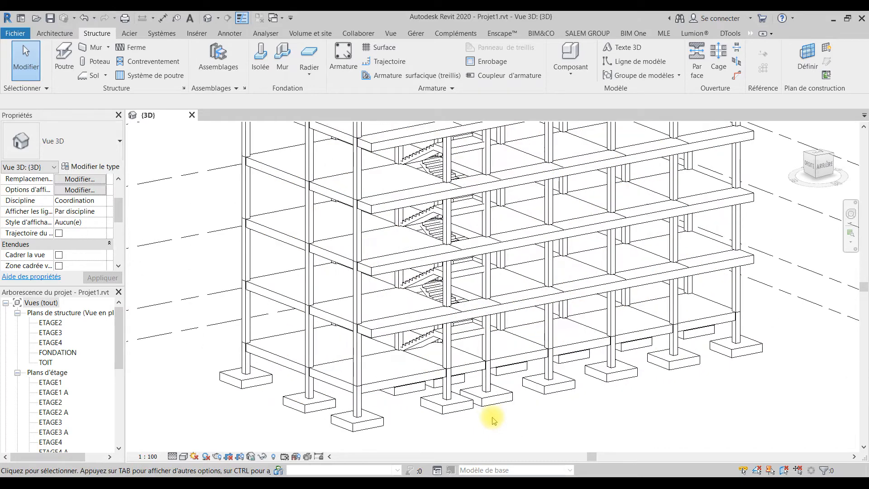
{"action": "scroll", "coordinate": [399, 383], "scroll_direction": "down", "scroll_amount": 2}
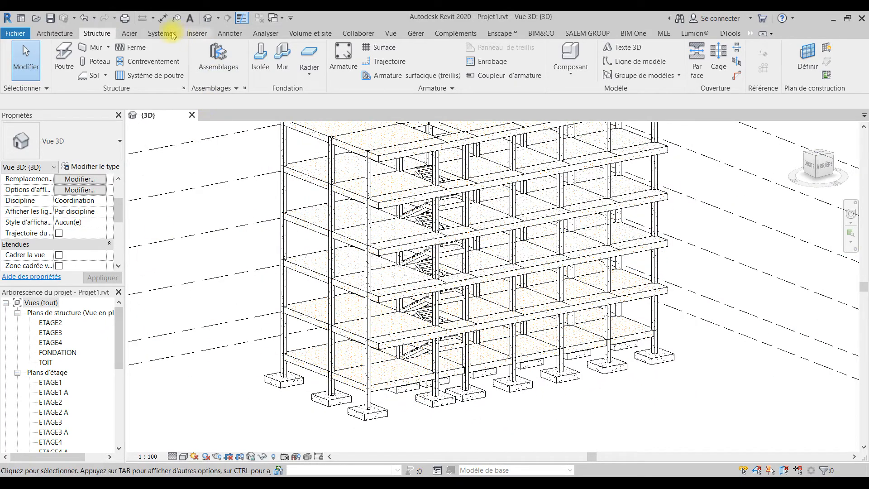
Open the 3D A view of the building.
{"action": "left_click", "coordinate": [267, 34]}
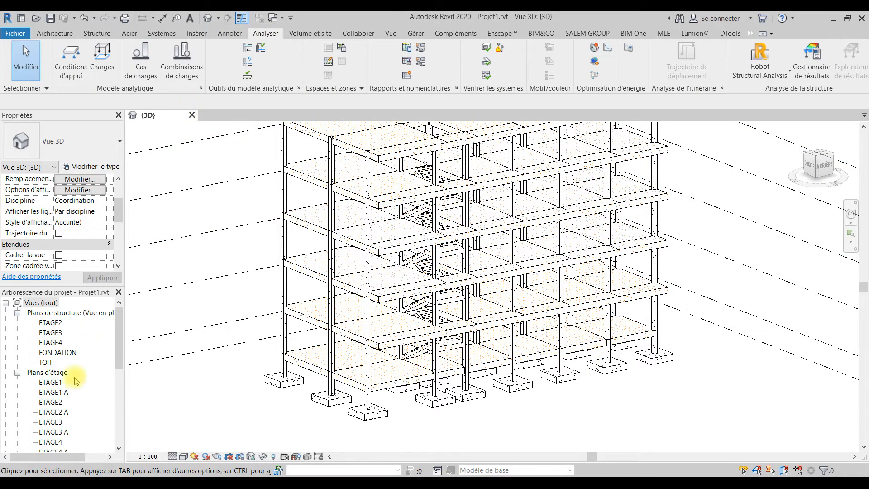
{"action": "scroll", "coordinate": [68, 392], "scroll_direction": "down", "scroll_amount": 4}
{"action": "scroll", "coordinate": [68, 392], "scroll_direction": "down", "scroll_amount": 1}
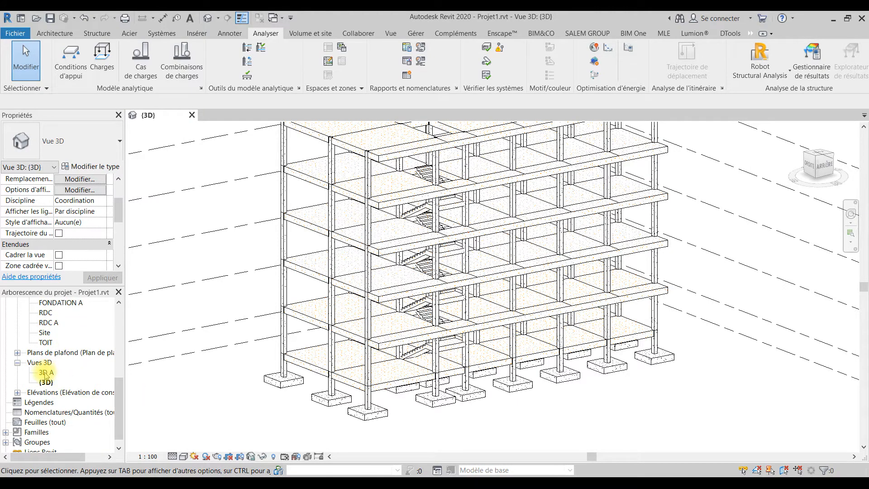
{"action": "double_click", "coordinate": [45, 374]}
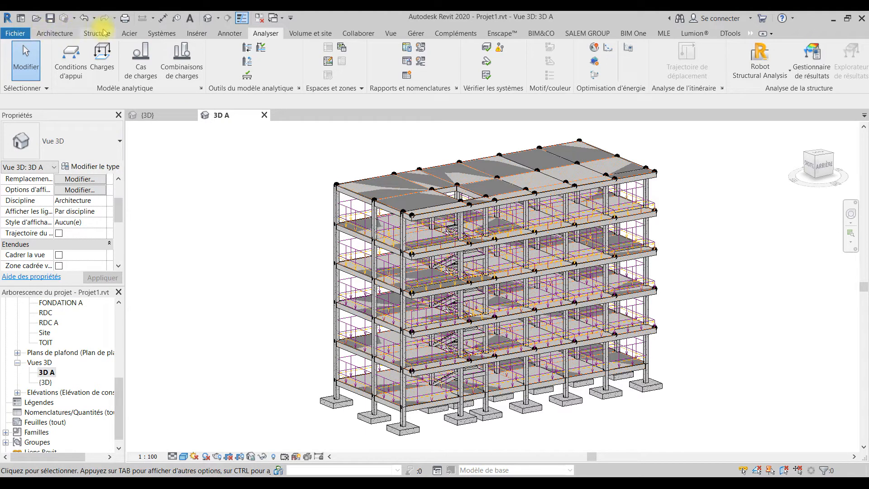
Tile the 3D A and {3D} views side by side and frame the building in each of them.
{"action": "left_click", "coordinate": [392, 35]}
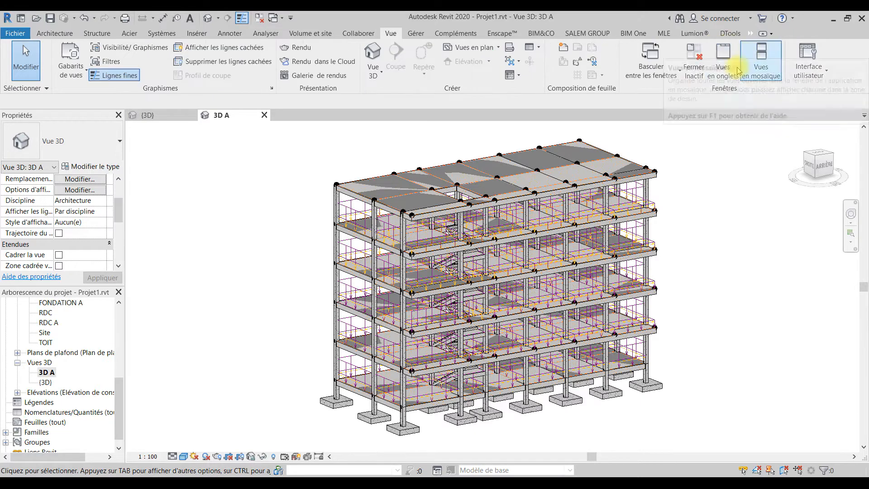
{"action": "left_click", "coordinate": [765, 67]}
{"action": "scroll", "coordinate": [479, 225], "scroll_direction": "down", "scroll_amount": 5}
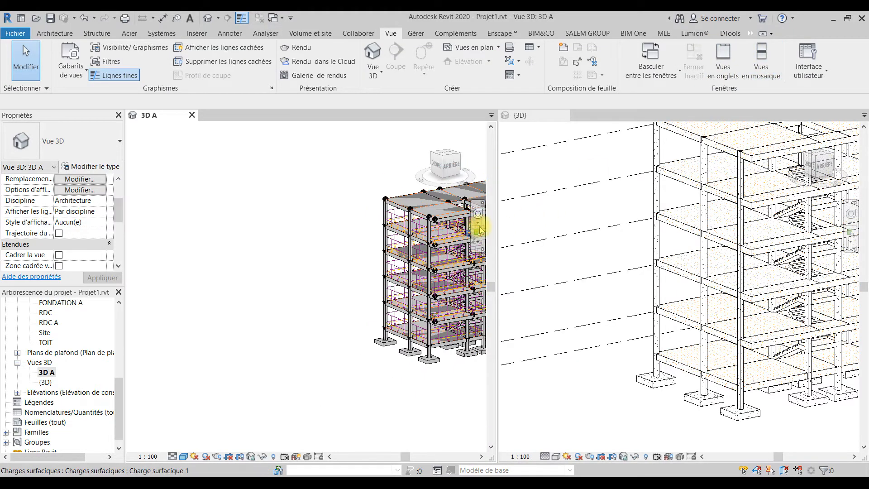
{"action": "middle_click_drag", "start_coordinate": [341, 249], "coordinate": [236, 254]}
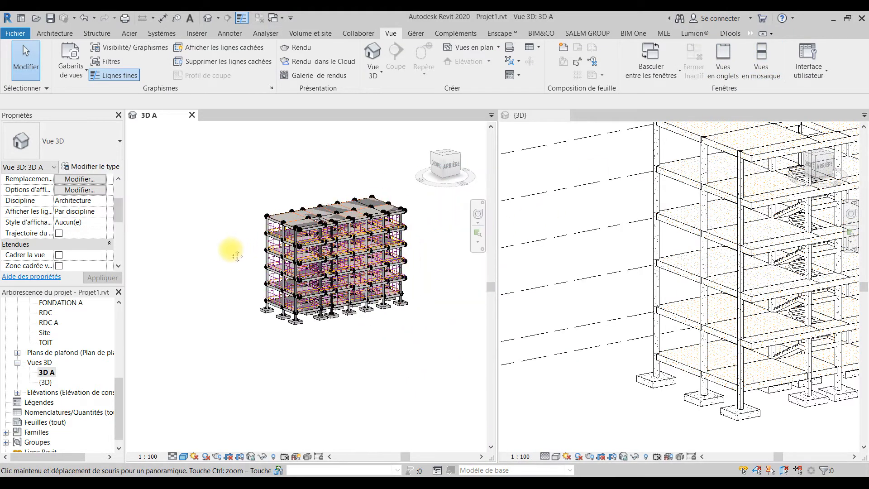
{"action": "left_click", "coordinate": [631, 274]}
{"action": "scroll", "coordinate": [643, 271], "scroll_direction": "down", "scroll_amount": 5}
{"action": "scroll", "coordinate": [722, 330], "scroll_direction": "up", "scroll_amount": 5}
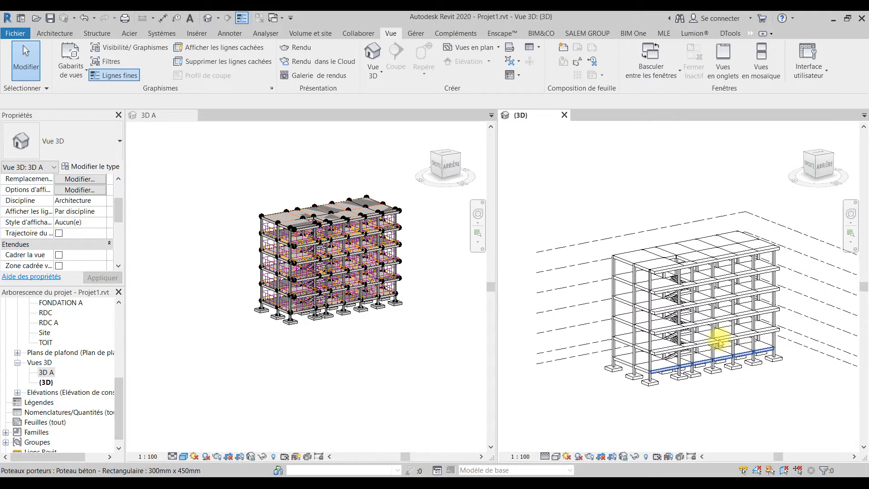
{"action": "scroll", "coordinate": [355, 249], "scroll_direction": "up", "scroll_amount": 4}
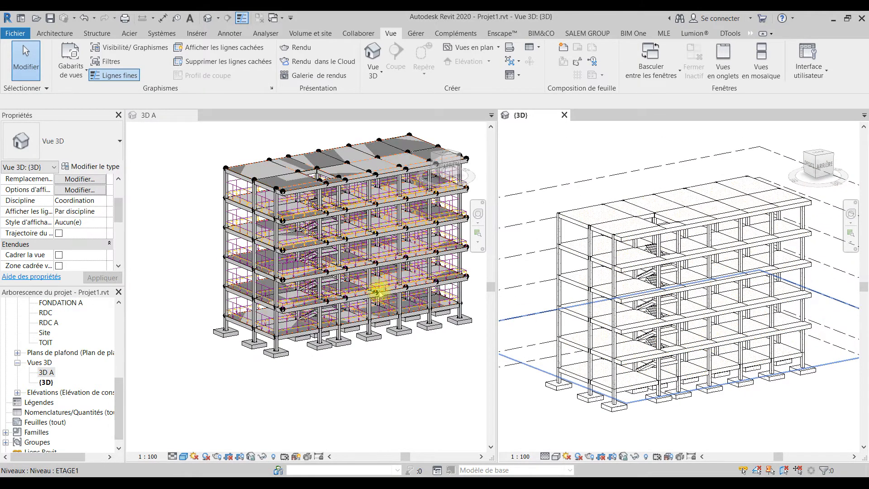
{"action": "middle_click_drag", "start_coordinate": [361, 330], "coordinate": [337, 372]}
{"action": "scroll", "coordinate": [296, 406], "scroll_direction": "up", "scroll_amount": 5}
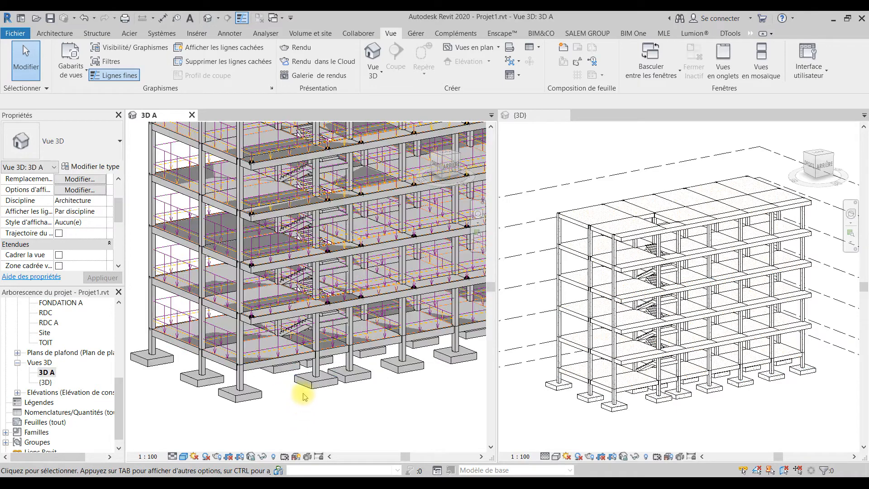
Open the Robot Structural Analysis integration for the building's analytical model.
{"action": "scroll", "coordinate": [326, 384], "scroll_direction": "up", "scroll_amount": 2}
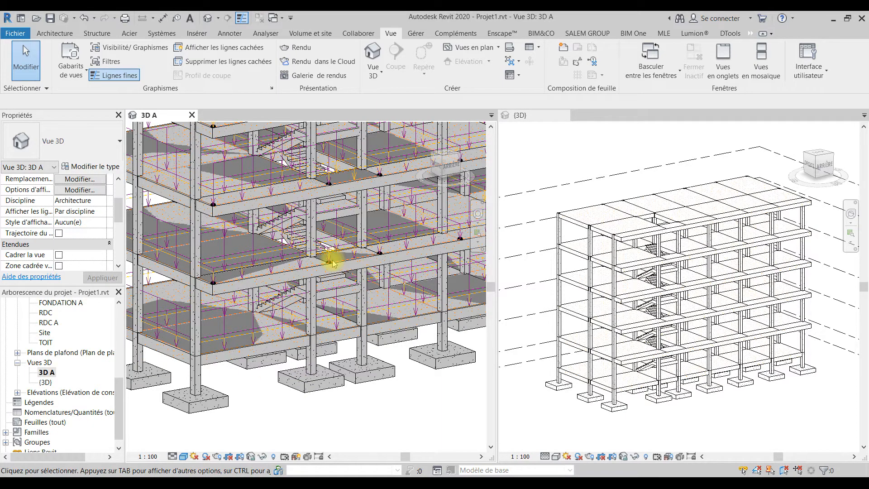
{"action": "scroll", "coordinate": [333, 252], "scroll_direction": "down", "scroll_amount": 5}
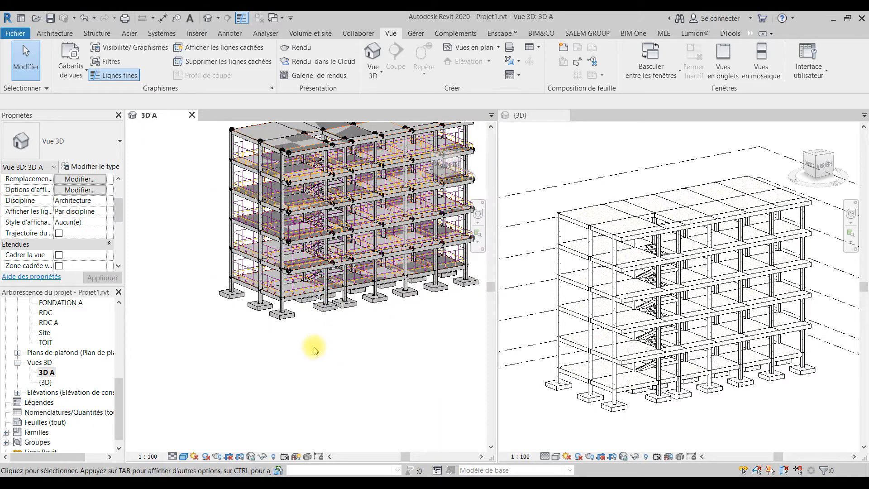
{"action": "middle_click_drag", "start_coordinate": [309, 283], "coordinate": [288, 304]}
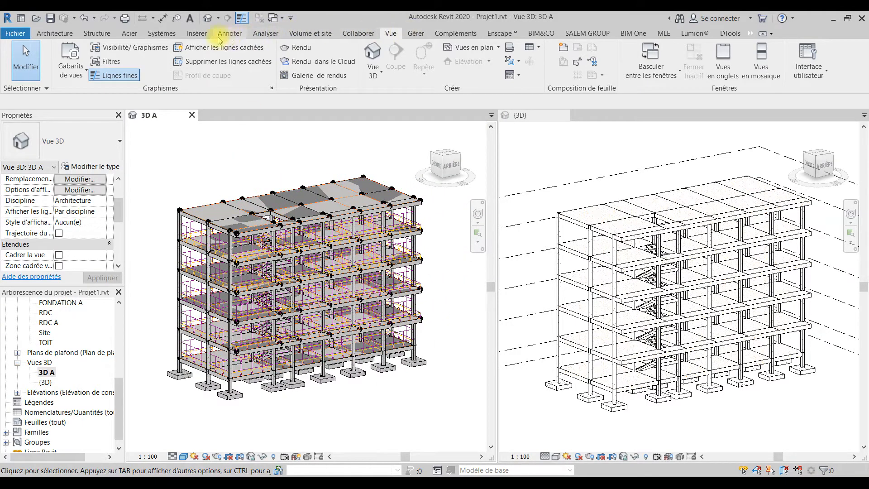
{"action": "left_click", "coordinate": [266, 33]}
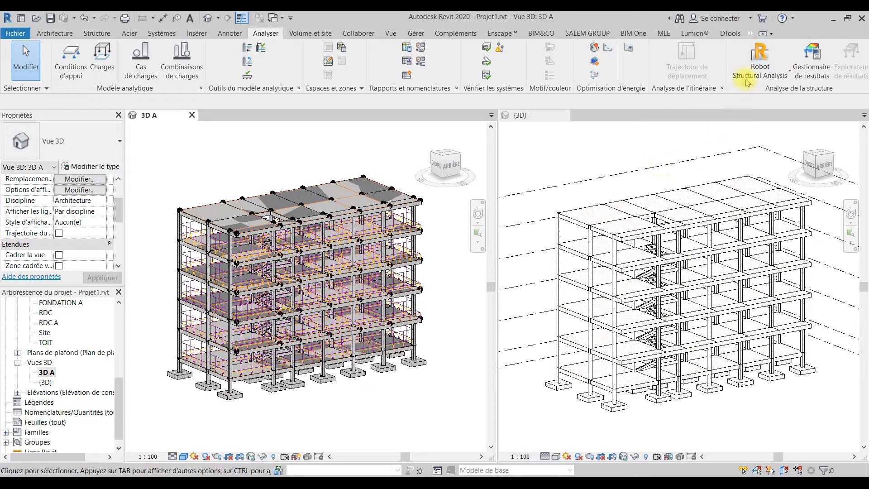
{"action": "middle_click_drag", "start_coordinate": [210, 382], "coordinate": [243, 342], "text": "shift"}
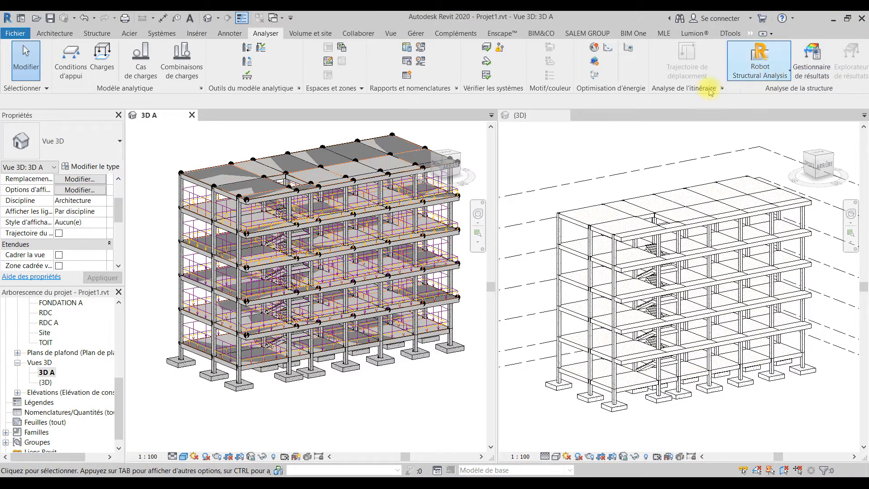
{"action": "left_click", "coordinate": [770, 63]}
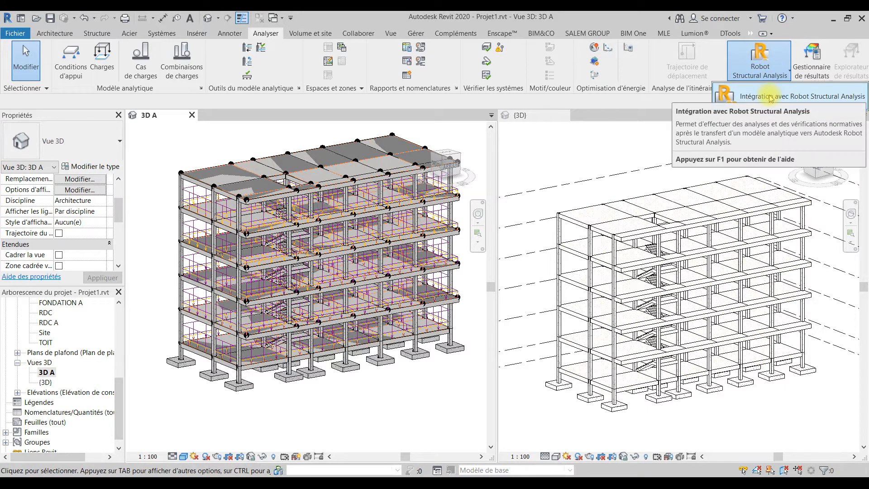
{"action": "left_click", "coordinate": [783, 97]}
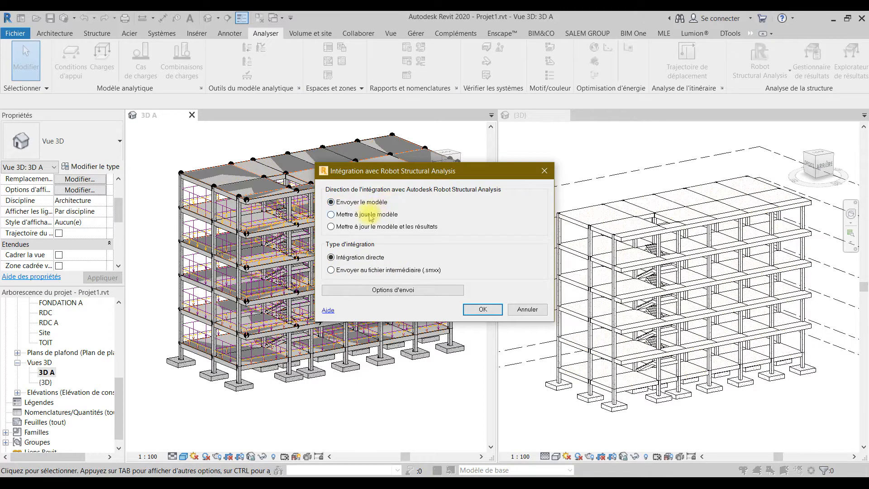
In the send options, assign self-weight to case DL1 and exclude the reinforcement projects and steel connections from the transfer.
{"action": "left_click", "coordinate": [383, 290]}
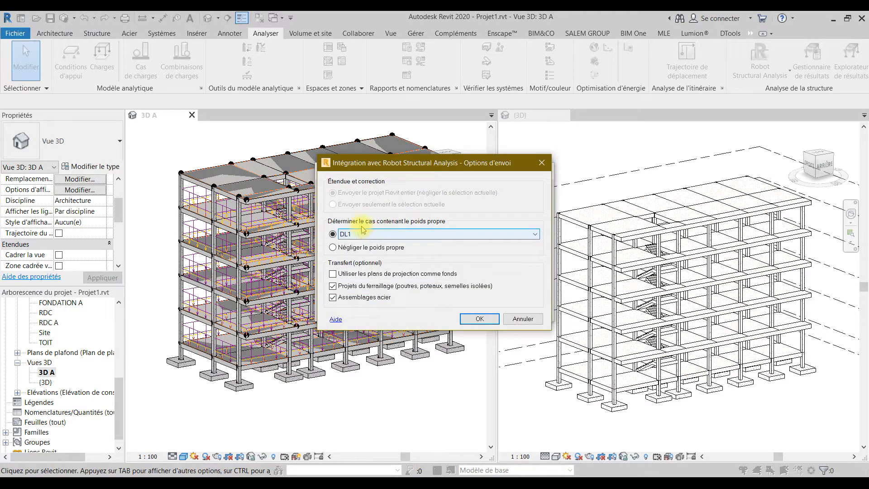
{"action": "left_click", "coordinate": [332, 234]}
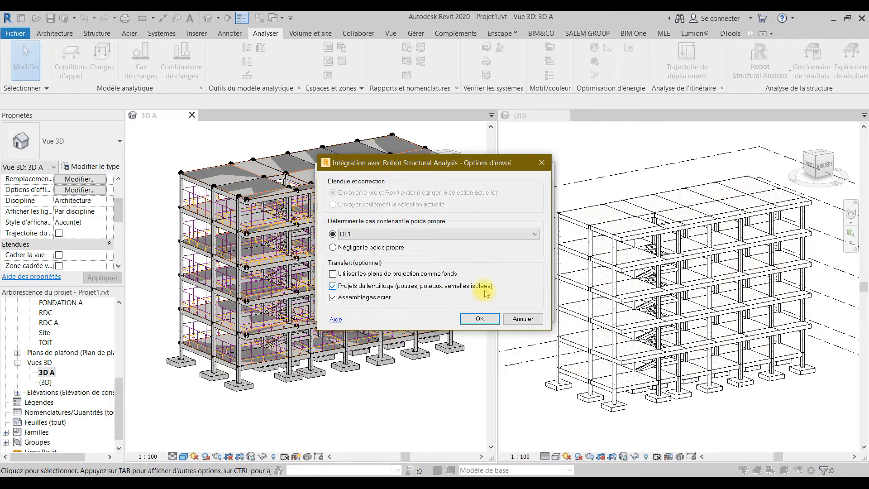
{"action": "left_click", "coordinate": [333, 286]}
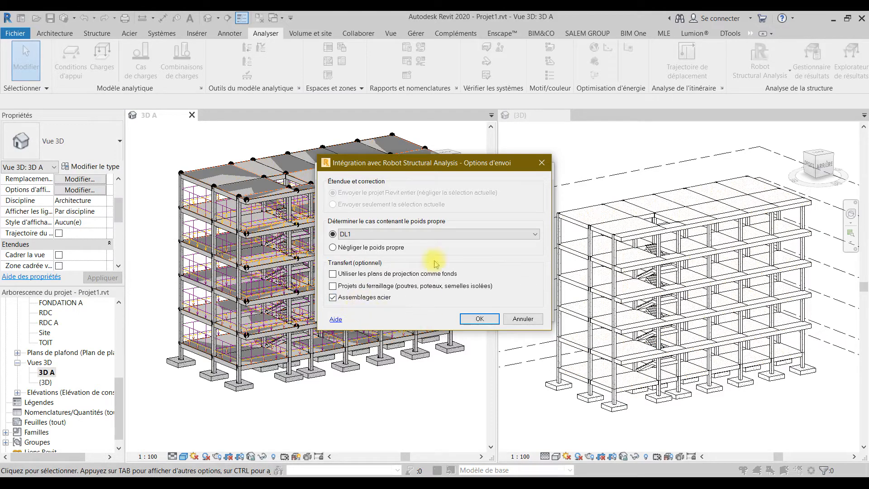
{"action": "left_click", "coordinate": [467, 319]}
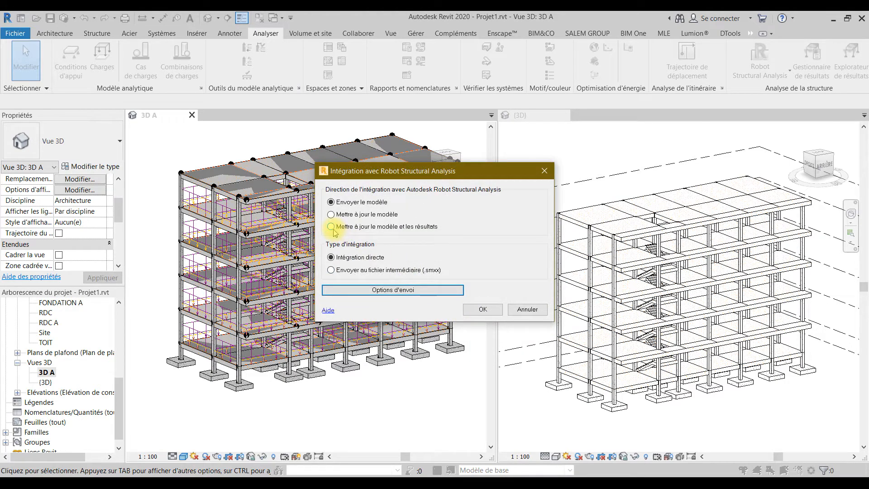
Review the update options for Mettre à jour le modèle et les résultats, and return the integration direction to Envoyer le modèle.
{"action": "left_click", "coordinate": [332, 227]}
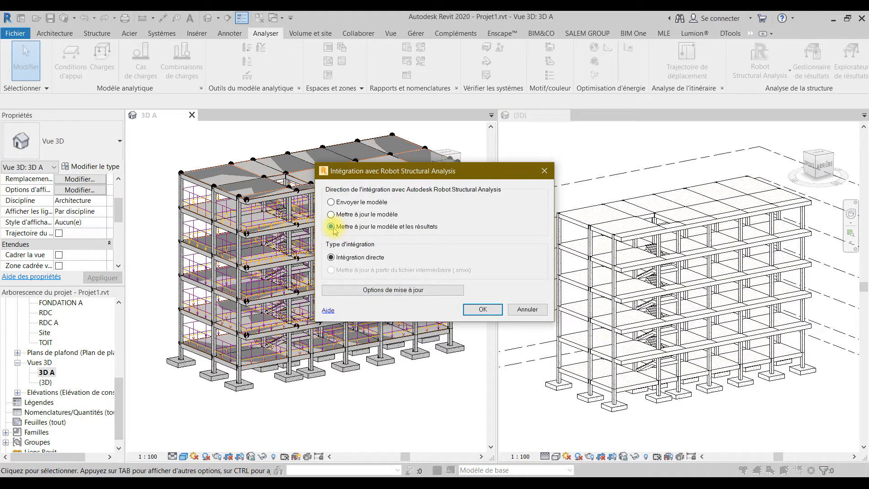
{"action": "left_click", "coordinate": [436, 289]}
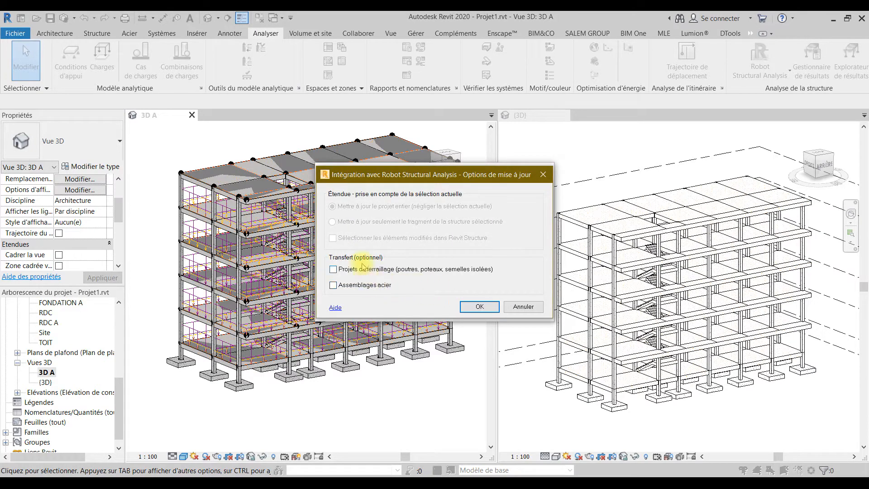
{"action": "left_click", "coordinate": [476, 306]}
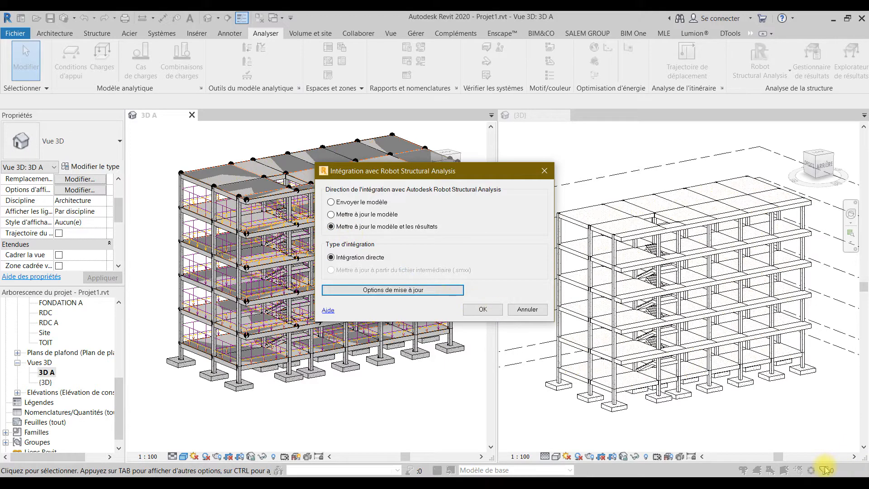
{"action": "left_click", "coordinate": [338, 205]}
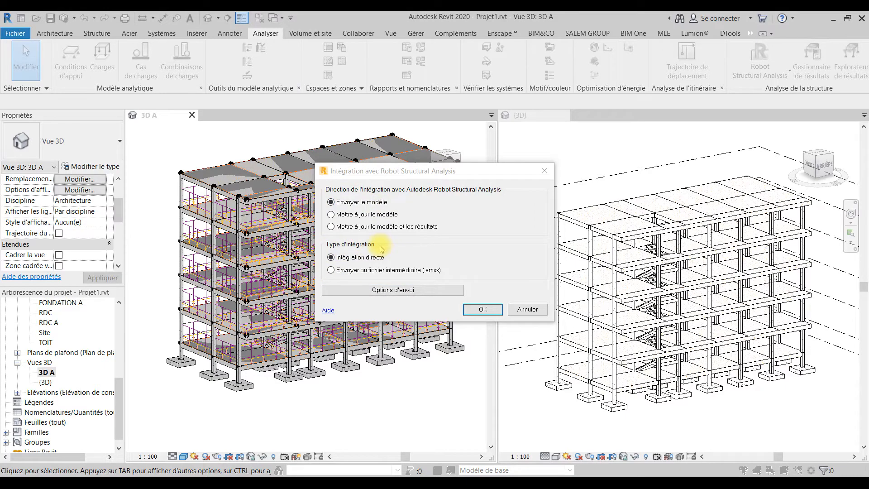
Recheck the send options and send the model to Robot Structural Analysis by direct integration.
{"action": "left_click", "coordinate": [424, 291]}
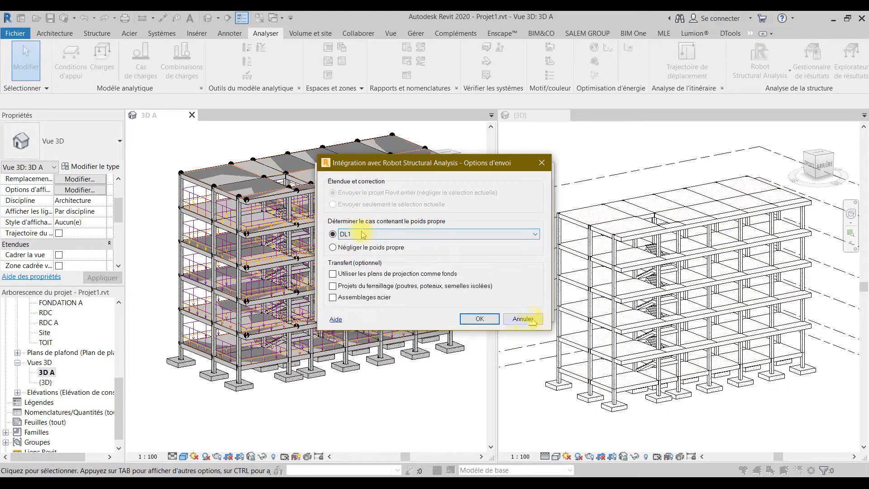
{"action": "left_click", "coordinate": [480, 319]}
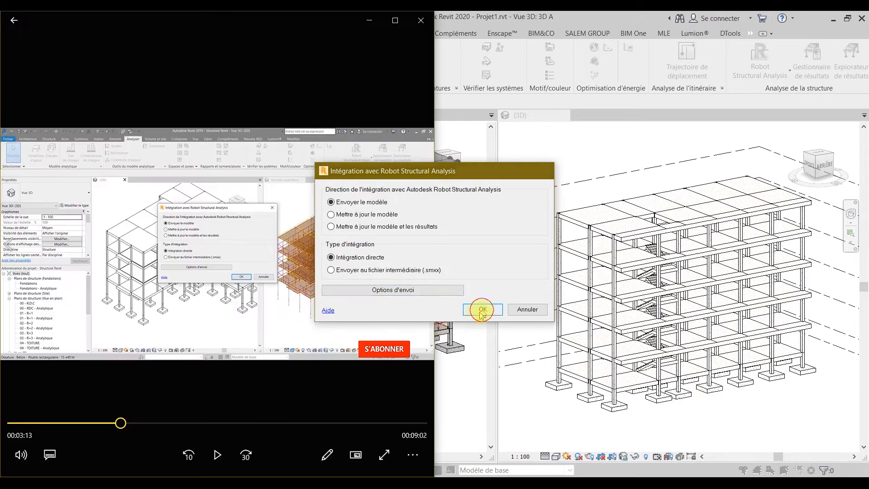
{"action": "left_click", "coordinate": [483, 309]}
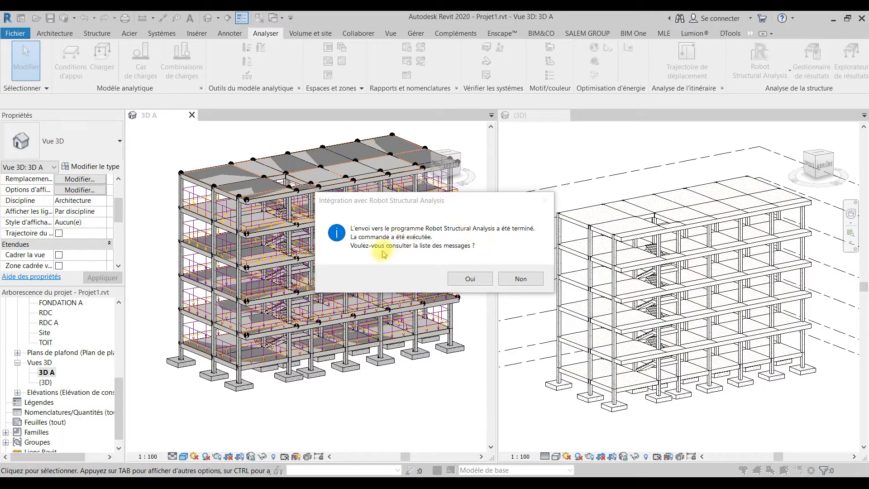
Read through the transfer's message list and close it.
{"action": "left_click", "coordinate": [471, 278]}
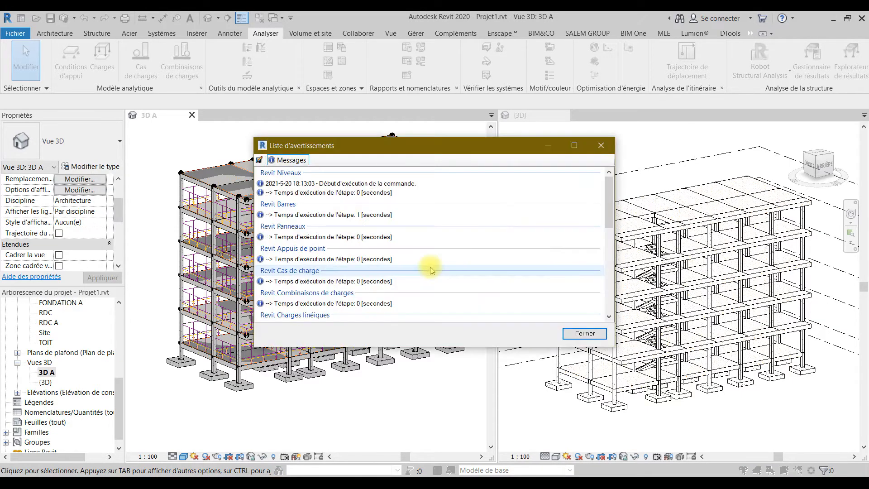
{"action": "scroll", "coordinate": [333, 222], "scroll_direction": "down", "scroll_amount": 3}
{"action": "scroll", "coordinate": [332, 222], "scroll_direction": "up", "scroll_amount": 5}
{"action": "scroll", "coordinate": [303, 215], "scroll_direction": "down", "scroll_amount": 5}
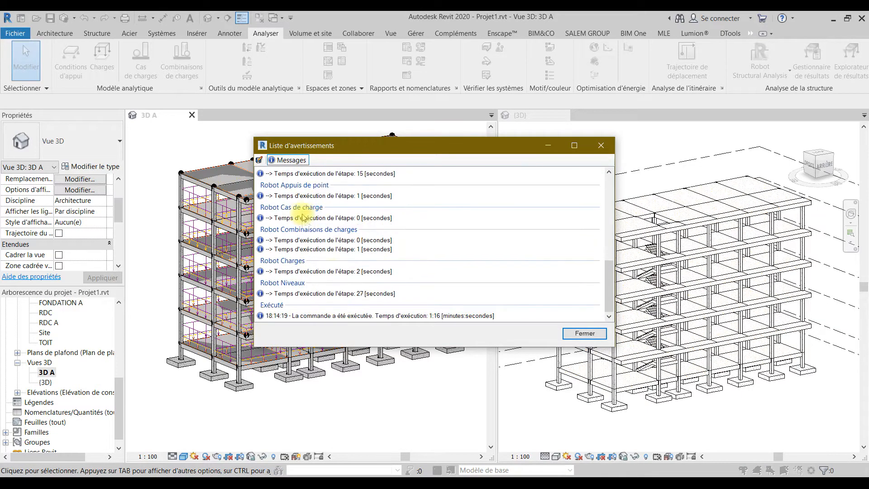
{"action": "left_click", "coordinate": [583, 333]}
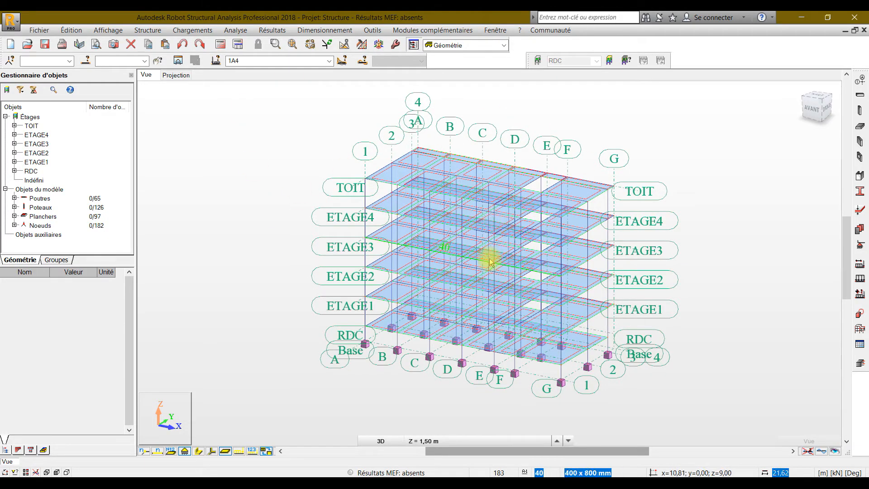
In Robot Structural Analysis, display the section shapes of the beams and columns on the transferred structure.
{"action": "middle_click_drag", "start_coordinate": [594, 370], "coordinate": [530, 348], "text": "shift"}
{"action": "scroll", "coordinate": [473, 386], "scroll_direction": "up", "scroll_amount": 4}
{"action": "scroll", "coordinate": [473, 386], "scroll_direction": "down", "scroll_amount": 3}
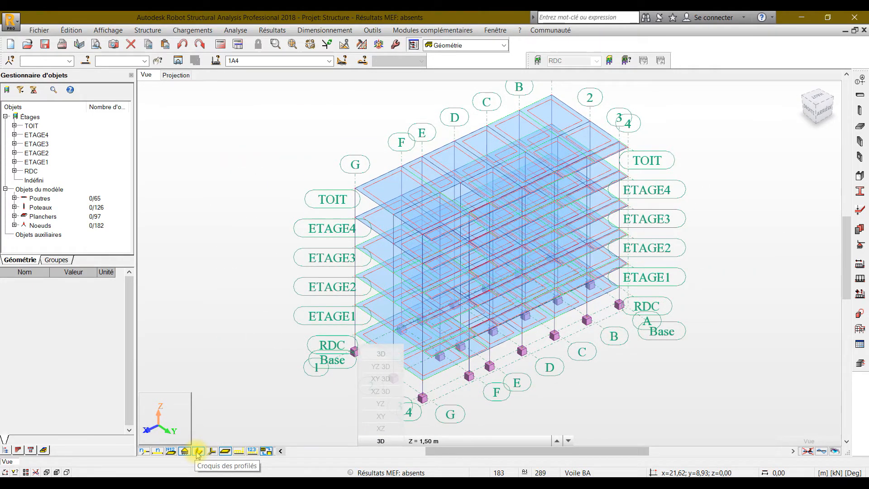
{"action": "left_click", "coordinate": [198, 451]}
{"action": "middle_click_drag", "start_coordinate": [601, 340], "coordinate": [497, 359], "text": "shift"}
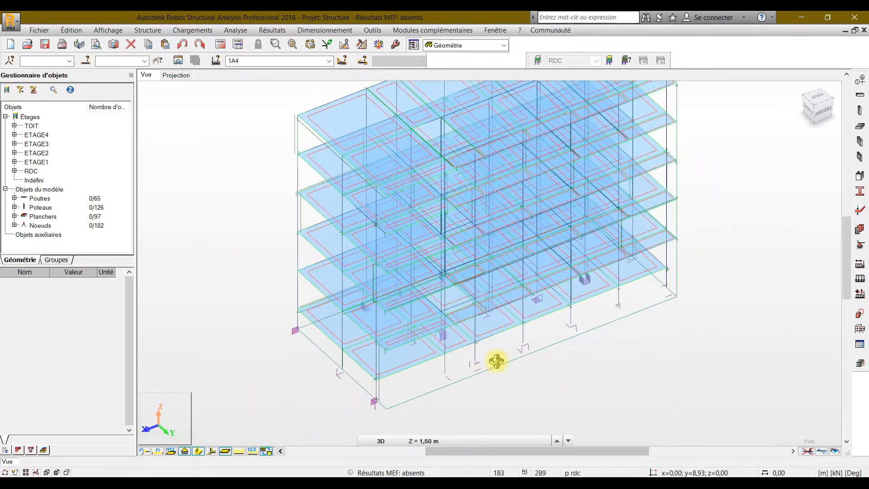
{"action": "middle_click_drag", "start_coordinate": [547, 330], "coordinate": [524, 355], "text": "shift"}
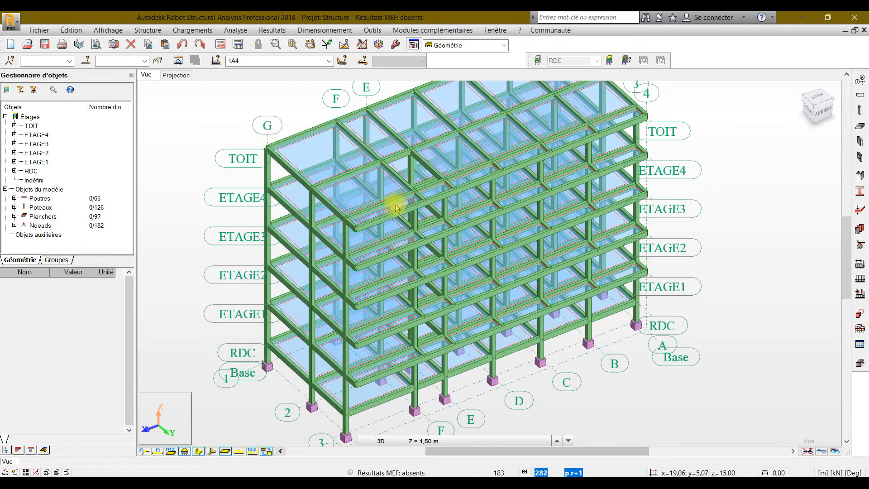
Run the calculation of the whole structure.
{"action": "left_click", "coordinate": [220, 46]}
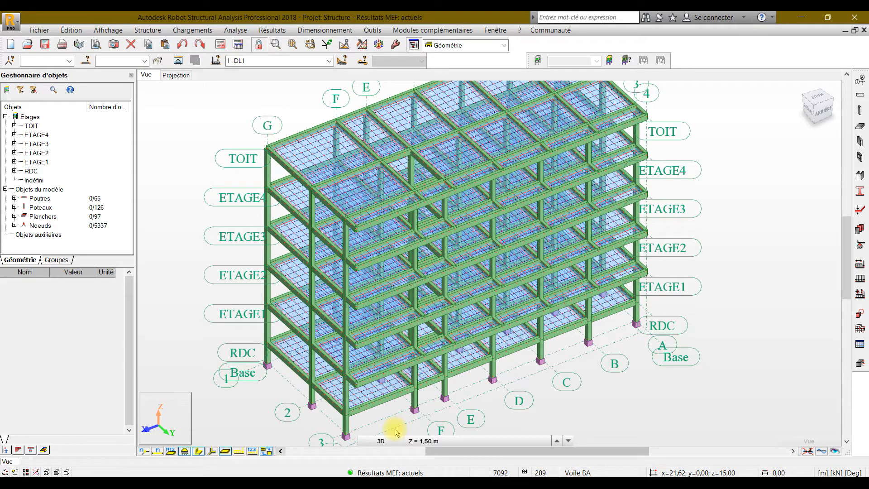
{"action": "middle_click_drag", "start_coordinate": [448, 409], "coordinate": [456, 382], "text": "shift"}
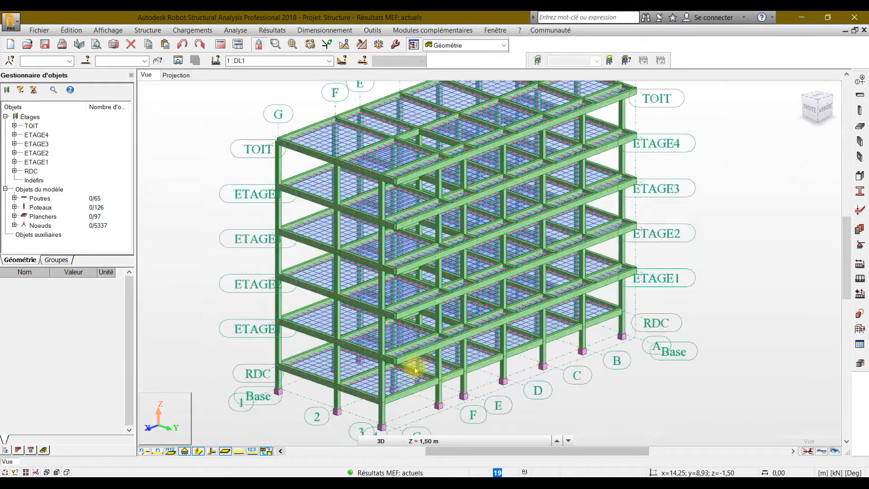
{"action": "scroll", "coordinate": [437, 403], "scroll_direction": "up", "scroll_amount": 3}
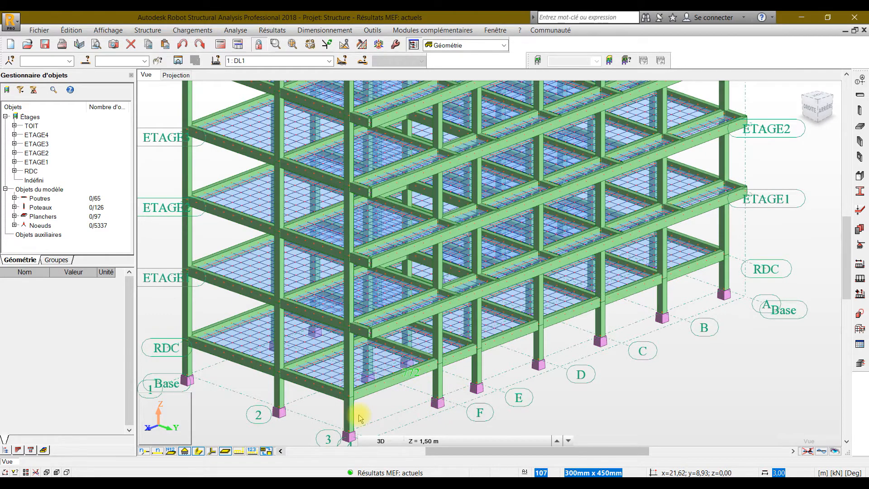
Select the RDC-level beam running from axis G to axis A along the building's long side near axes 3 and 4.
{"action": "left_click", "coordinate": [405, 374]}
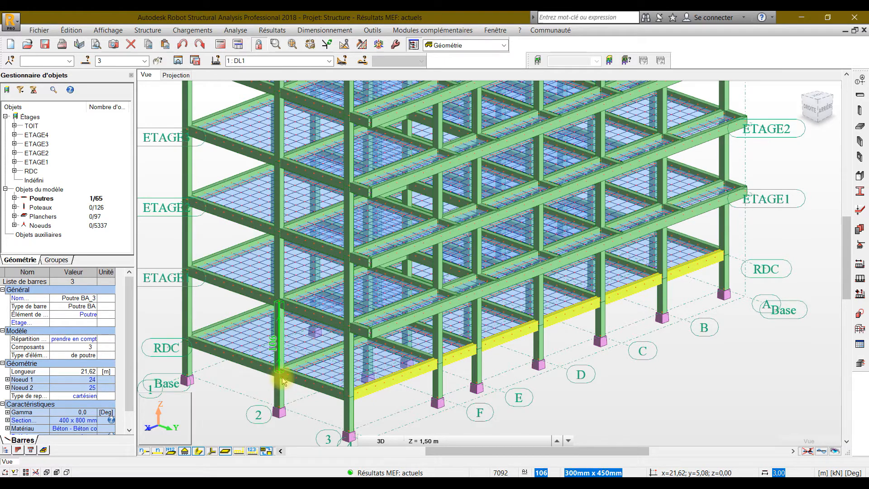
{"action": "scroll", "coordinate": [359, 355], "scroll_direction": "down", "scroll_amount": 3}
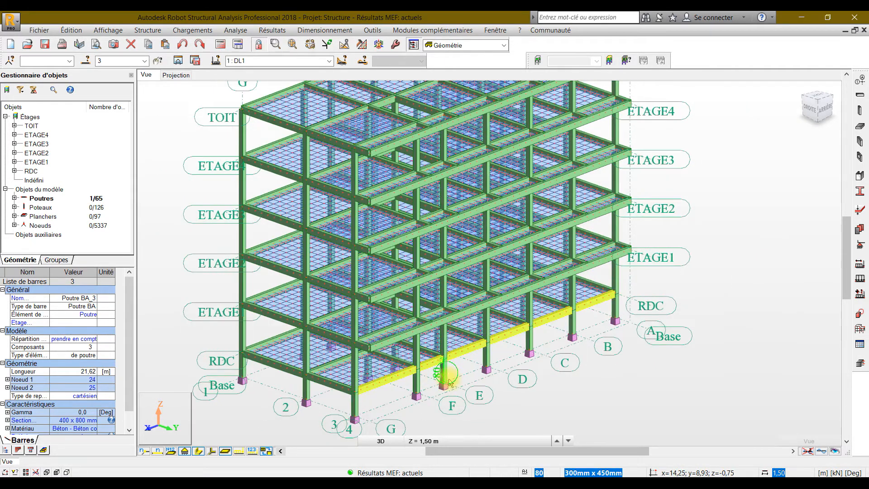
{"action": "middle_click_drag", "start_coordinate": [369, 359], "coordinate": [457, 375]}
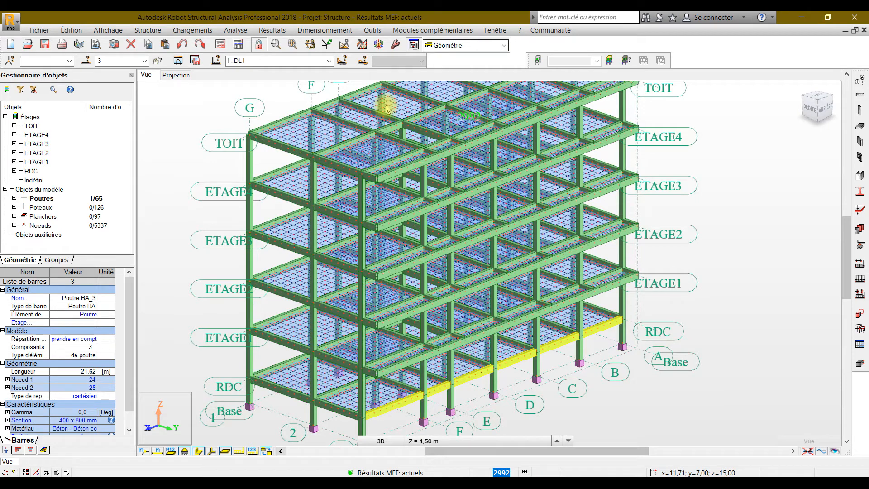
{"action": "left_click", "coordinate": [344, 43]}
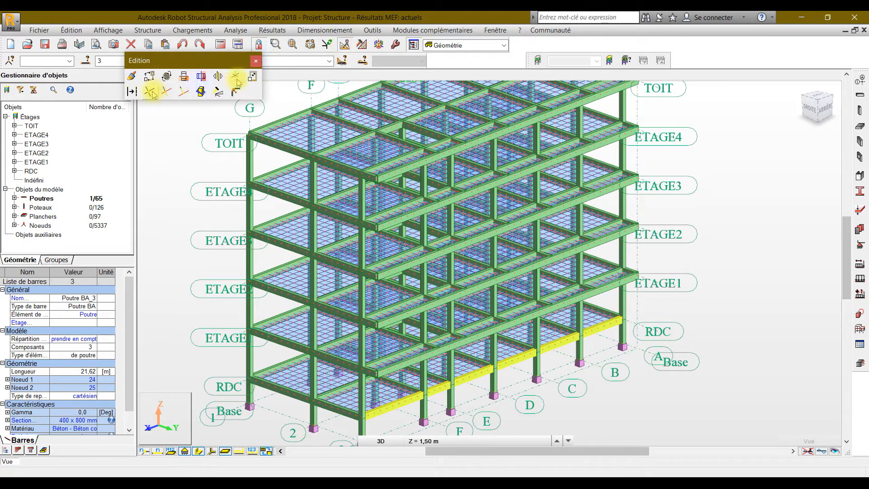
{"action": "left_click", "coordinate": [256, 62]}
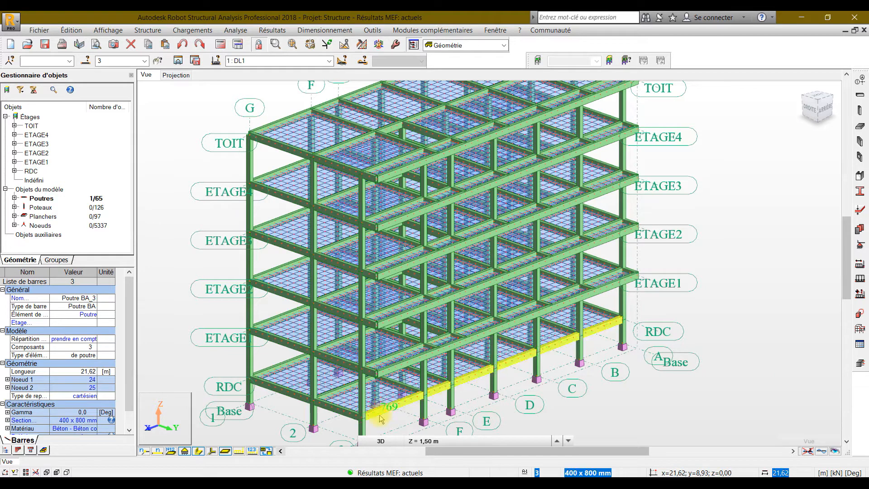
Open the selected beam in the reinforced-concrete beam design with the manual combinations ELU and ELS, and expand the Indéfini level.
{"action": "left_click", "coordinate": [860, 366]}
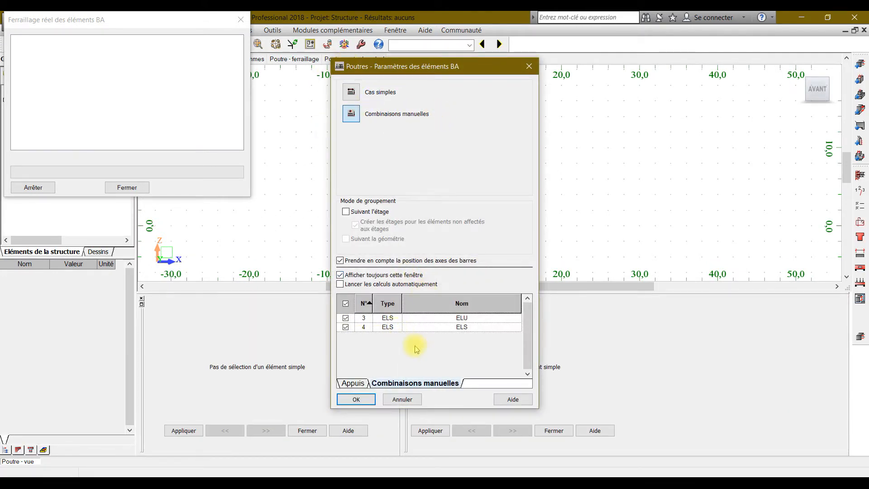
{"action": "left_click", "coordinate": [356, 399]}
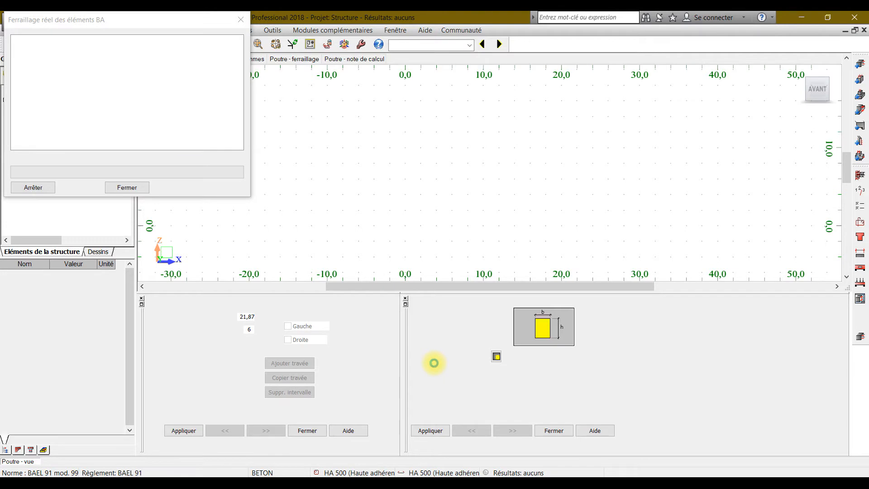
{"action": "left_click", "coordinate": [14, 119]}
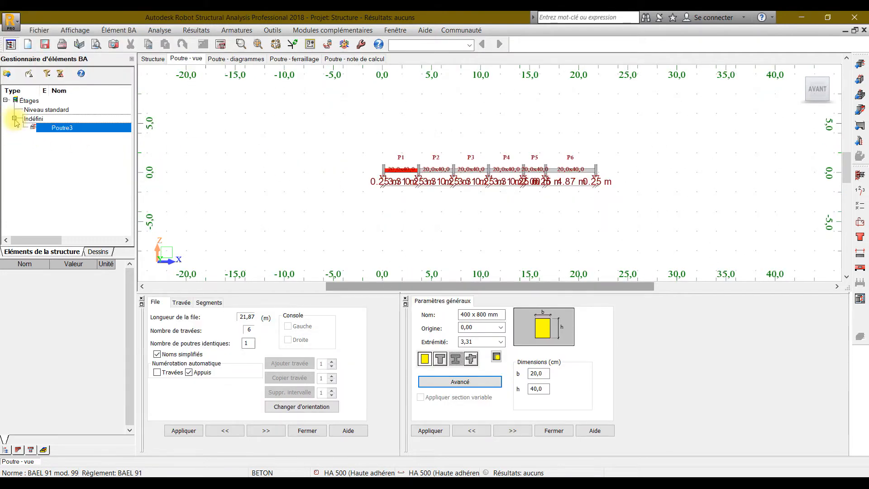
Select the beam Poutre3 and set the environment aggressiveness in its storey parameters.
{"action": "left_click", "coordinate": [62, 128]}
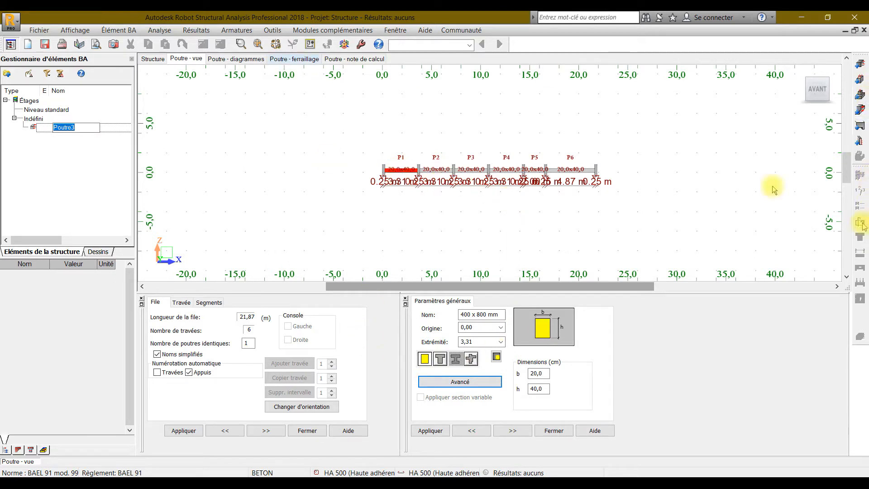
{"action": "left_click", "coordinate": [65, 152]}
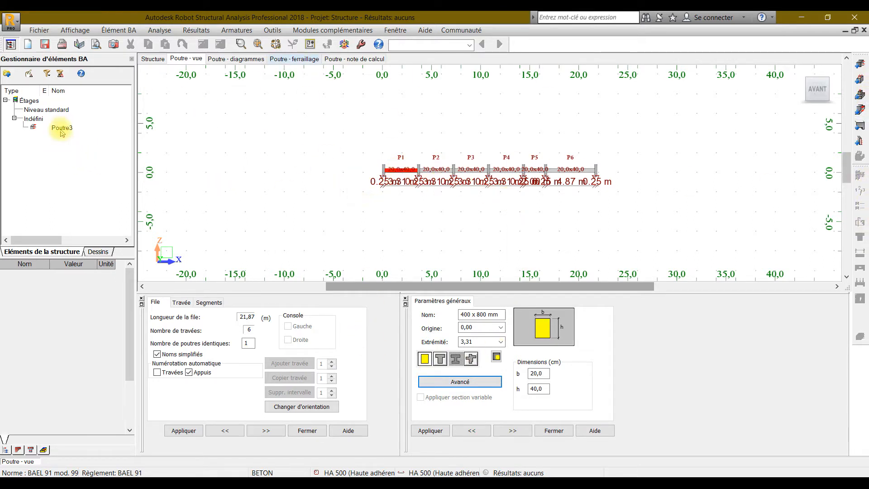
{"action": "left_click", "coordinate": [62, 131]}
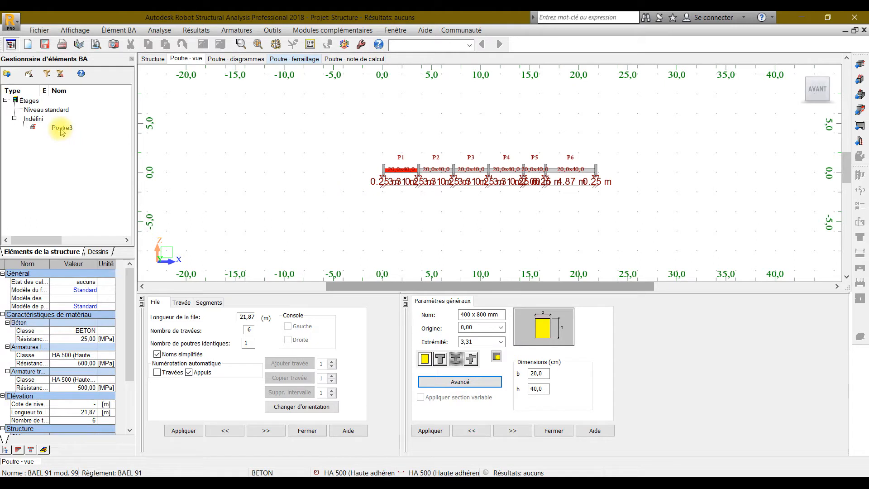
{"action": "left_click", "coordinate": [861, 193]}
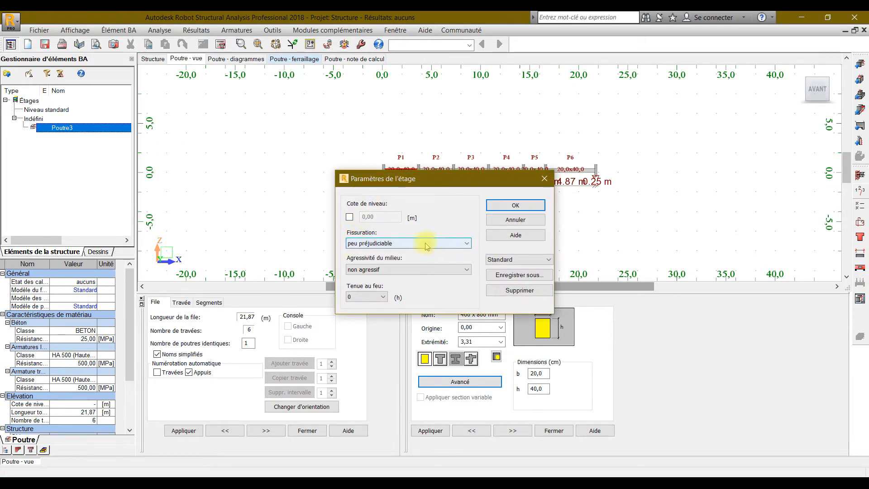
{"action": "left_click", "coordinate": [410, 269]}
{"action": "left_click", "coordinate": [374, 286]}
{"action": "left_click", "coordinate": [516, 205]}
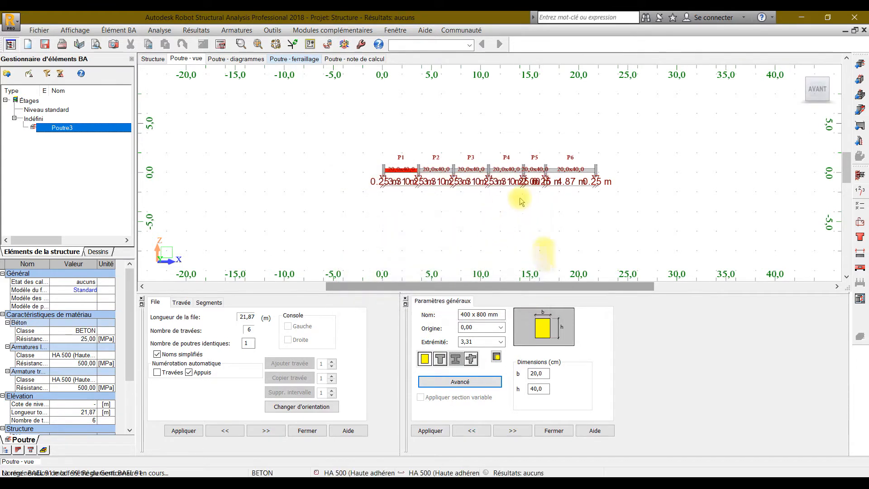
Apply the saved calculation options template DAV to the beam.
{"action": "left_click", "coordinate": [854, 212]}
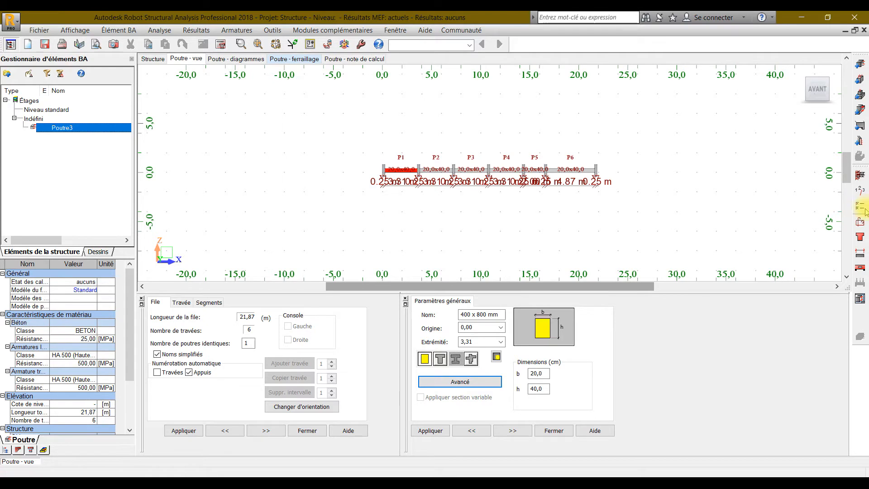
{"action": "left_click", "coordinate": [554, 149]}
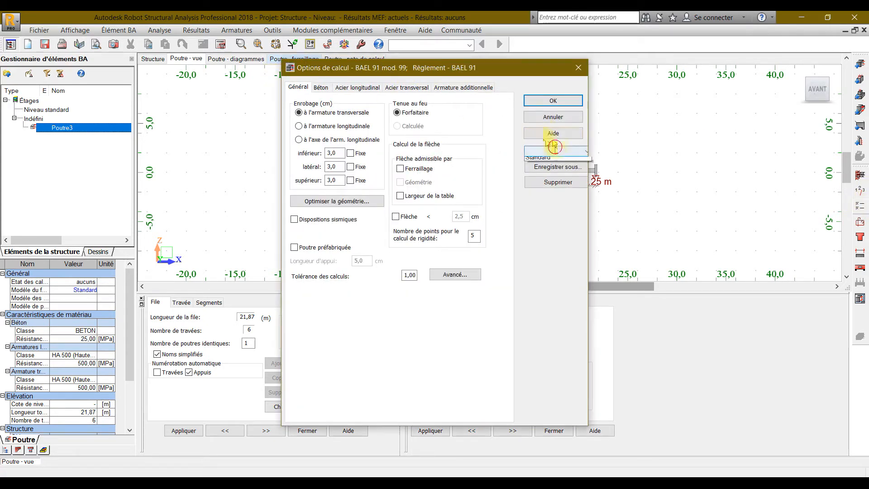
{"action": "left_click", "coordinate": [553, 158]}
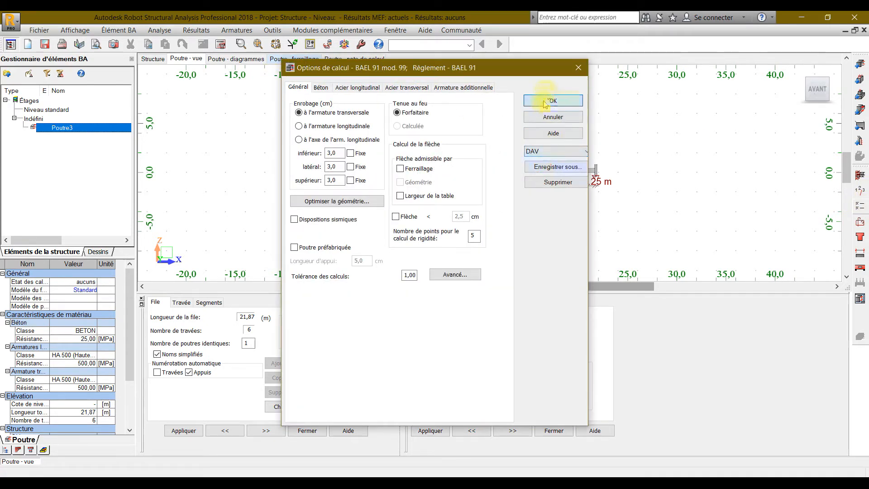
{"action": "left_click", "coordinate": [547, 104]}
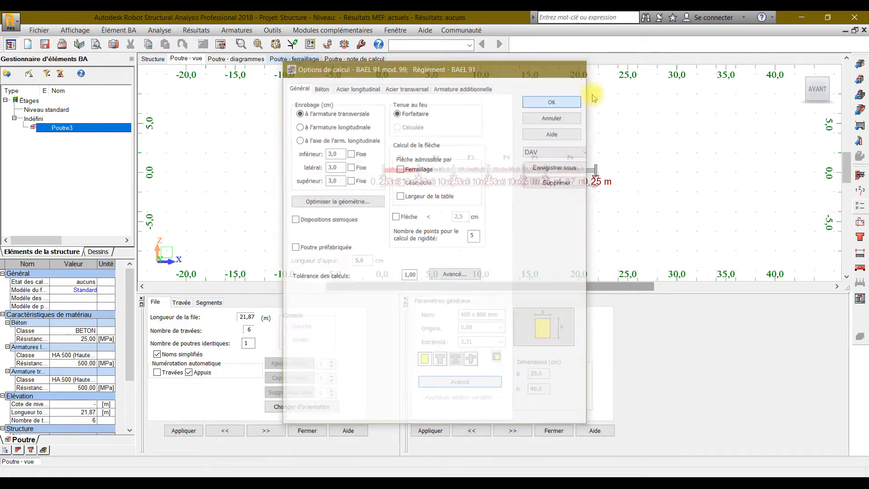
Apply the saved reinforcement layout template DAV to the beam and check that it is the one in use.
{"action": "left_click", "coordinate": [862, 223]}
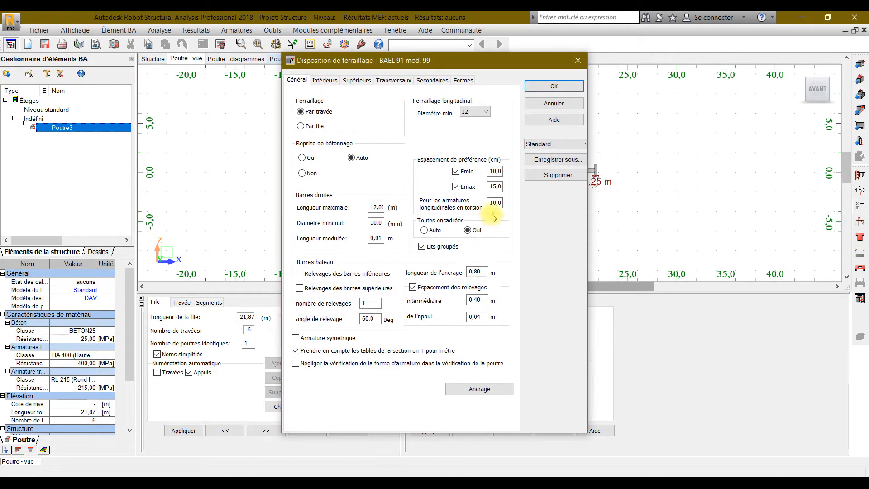
{"action": "left_click", "coordinate": [545, 144]}
{"action": "left_click", "coordinate": [533, 153]}
{"action": "left_click", "coordinate": [554, 86]}
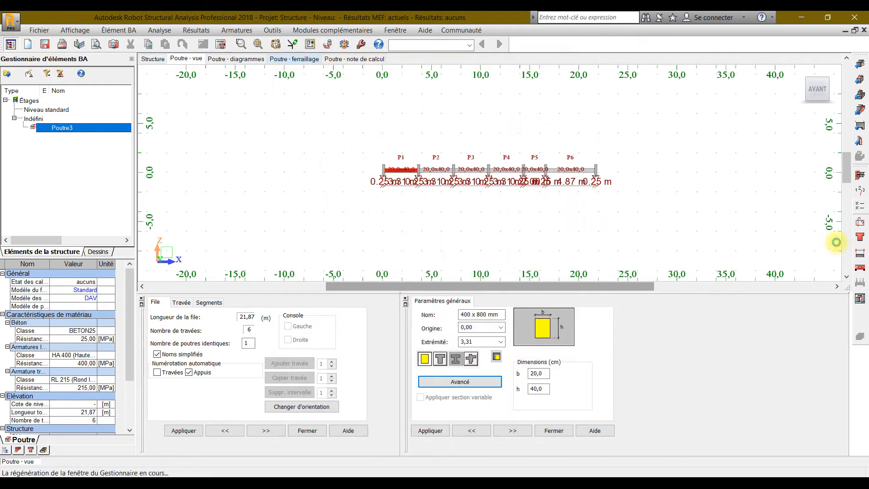
{"action": "left_click", "coordinate": [860, 222]}
{"action": "left_click", "coordinate": [532, 178]}
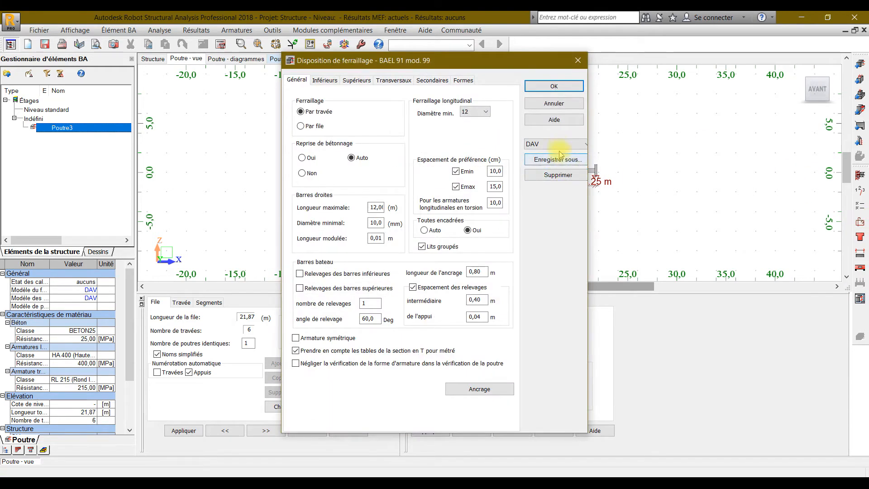
{"action": "left_click", "coordinate": [573, 86]}
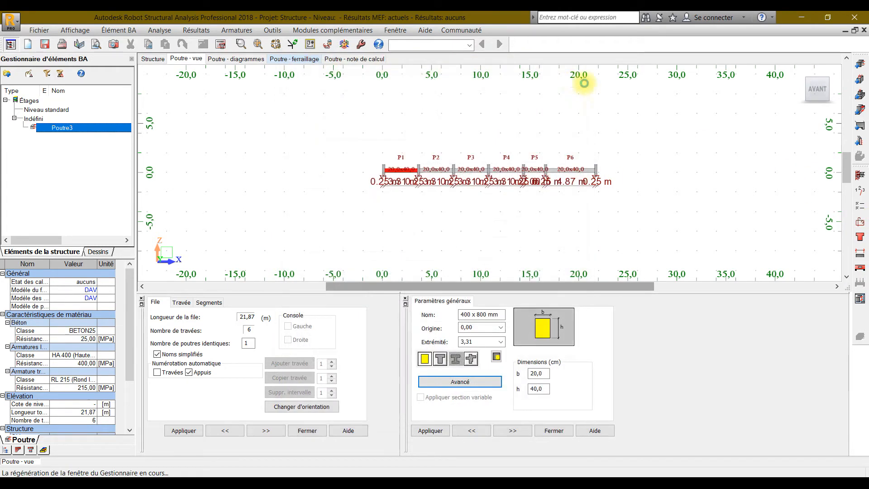
Calculate the beam's reinforcement and generate its execution drawings.
{"action": "left_click", "coordinate": [221, 45]}
{"action": "left_click", "coordinate": [424, 254]}
{"action": "left_click", "coordinate": [473, 300]}
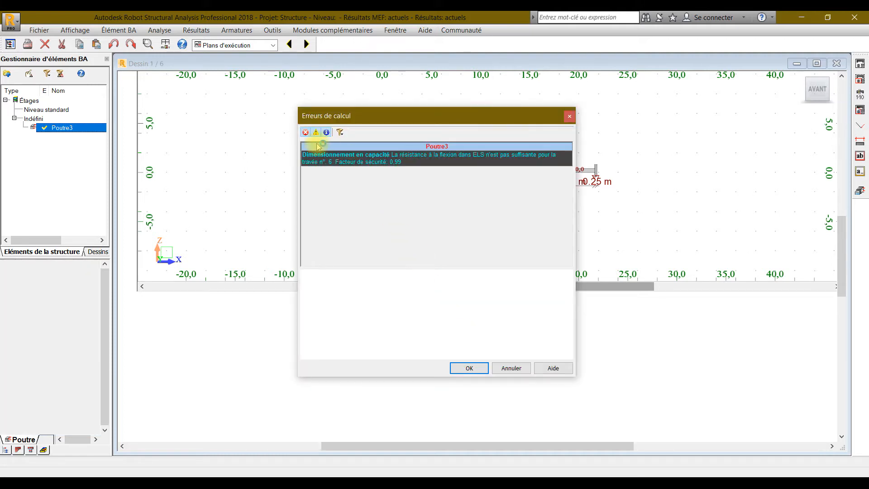
{"action": "left_click", "coordinate": [539, 159]}
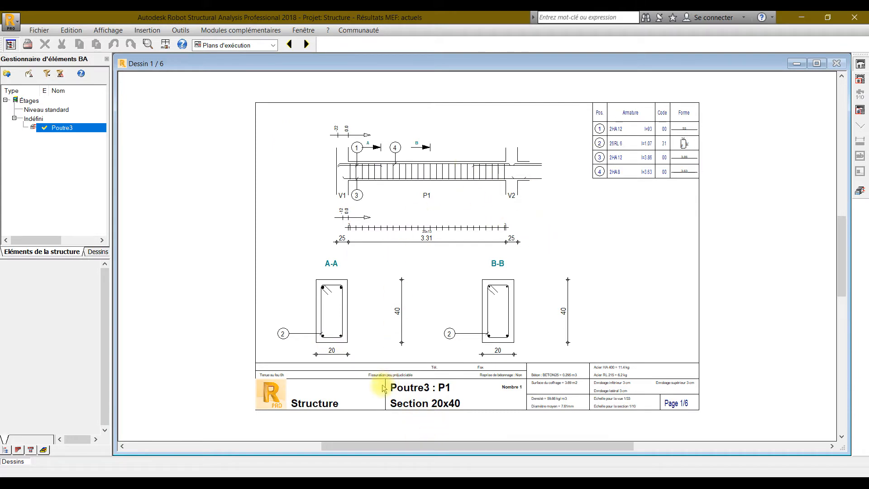
Switch to Revit and set the Robot integration to update the model and results, including reinforcement projects for beams, columns and isolated footings.
{"action": "key", "text": "alt+Tab"}
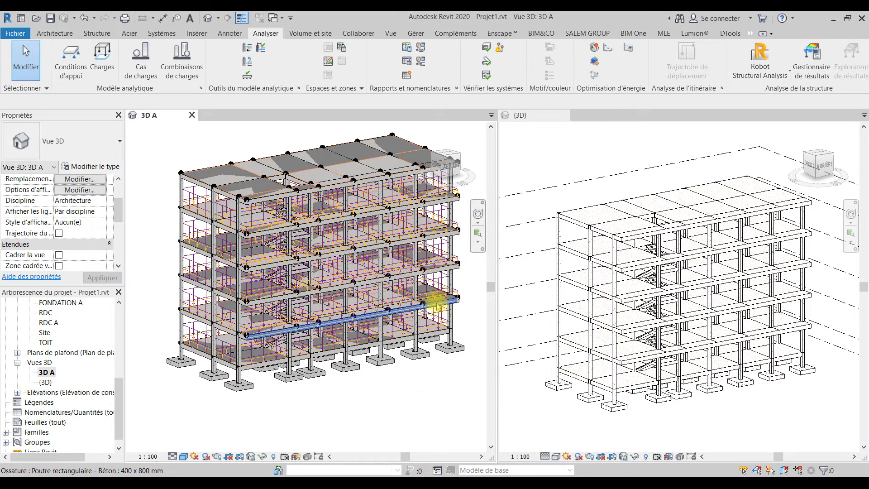
{"action": "left_click", "coordinate": [779, 73]}
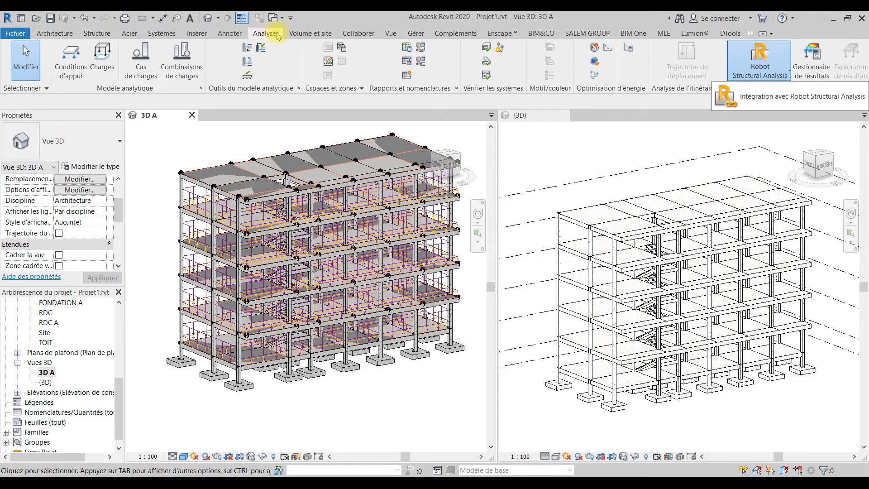
{"action": "left_click", "coordinate": [772, 100]}
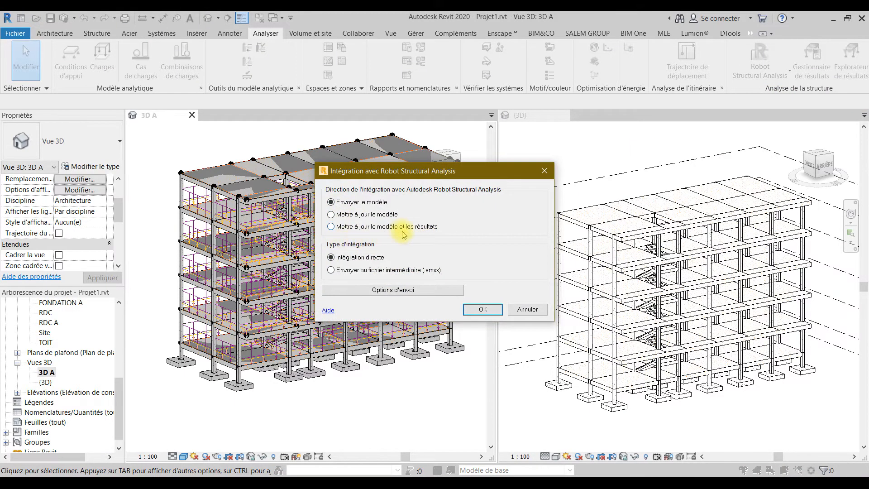
{"action": "left_click", "coordinate": [389, 227]}
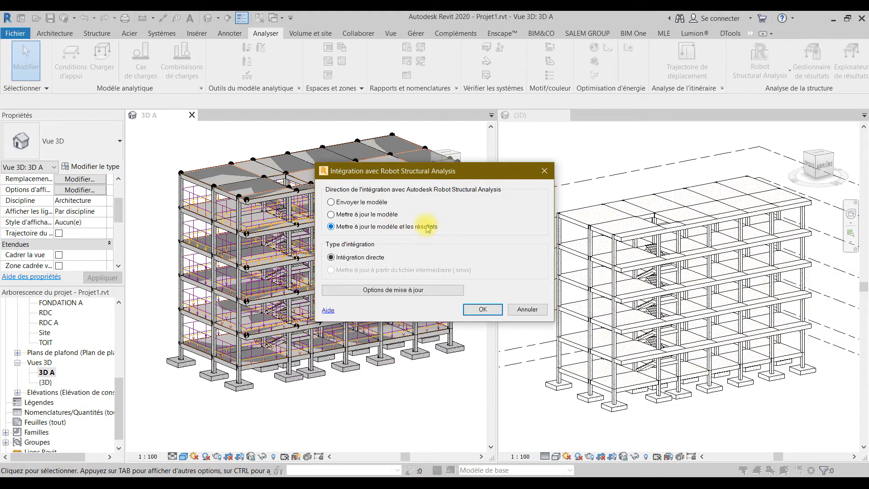
{"action": "left_click", "coordinate": [392, 290]}
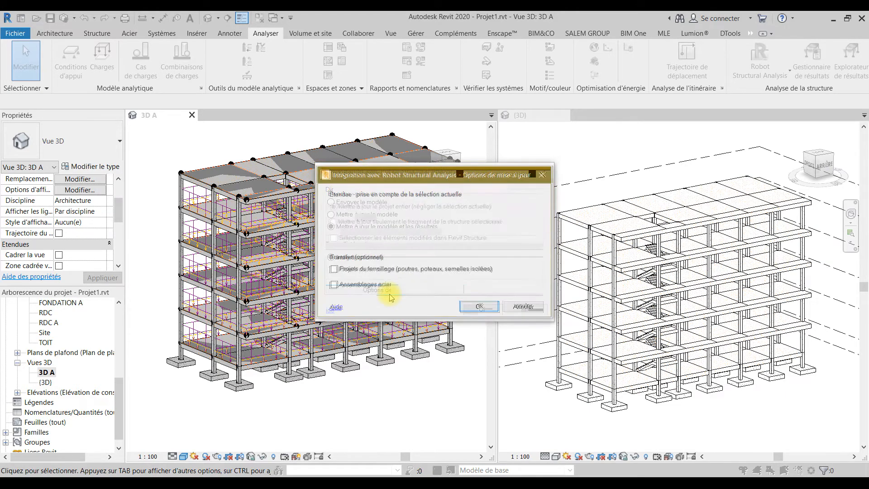
{"action": "left_click", "coordinate": [335, 269]}
{"action": "left_click", "coordinate": [480, 306]}
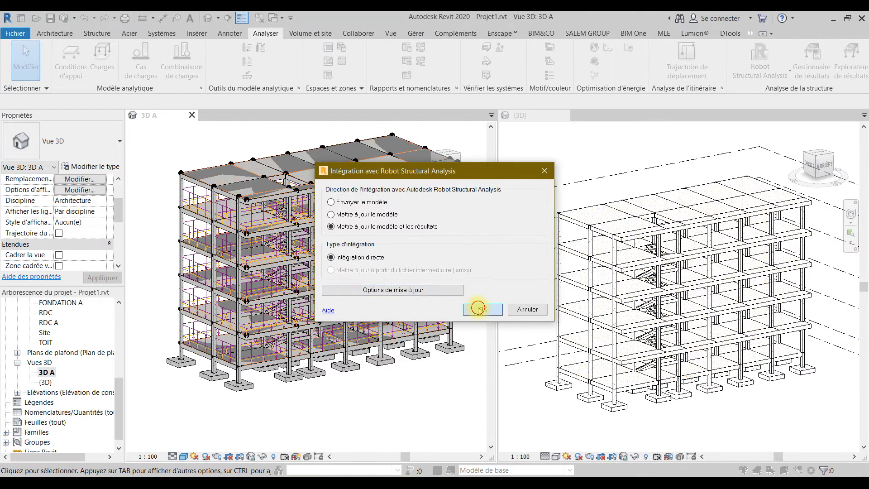
Run the update with the analysis results and theoretical reinforcement packages for Model1, then review and dismiss the resulting message list.
{"action": "left_click", "coordinate": [479, 308]}
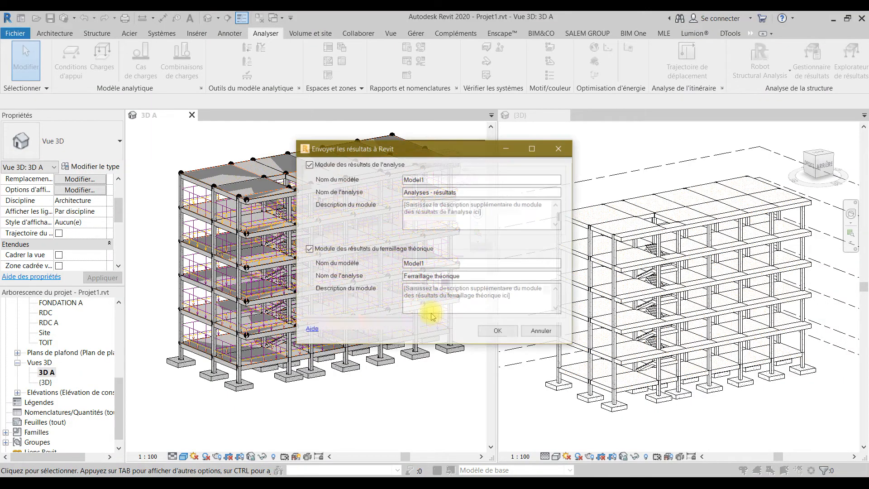
{"action": "left_click", "coordinate": [500, 331]}
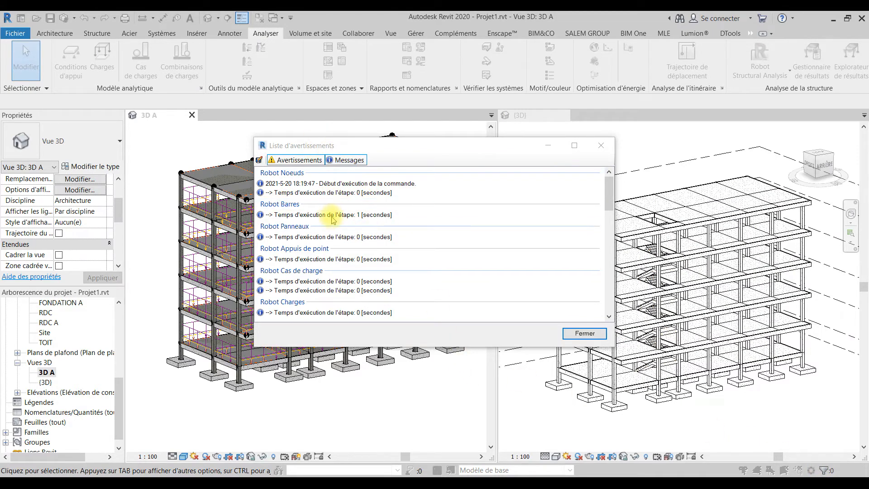
{"action": "scroll", "coordinate": [330, 219], "scroll_direction": "down", "scroll_amount": 3}
{"action": "scroll", "coordinate": [334, 226], "scroll_direction": "up", "scroll_amount": 2}
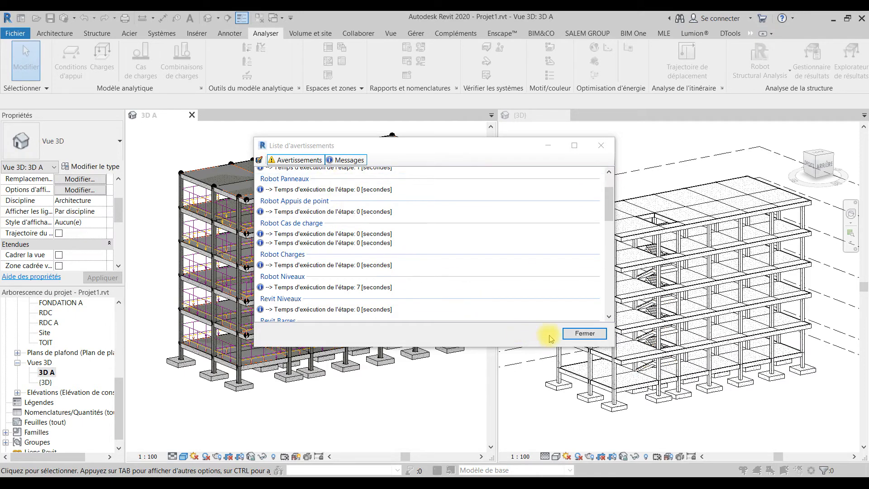
{"action": "left_click", "coordinate": [585, 333]}
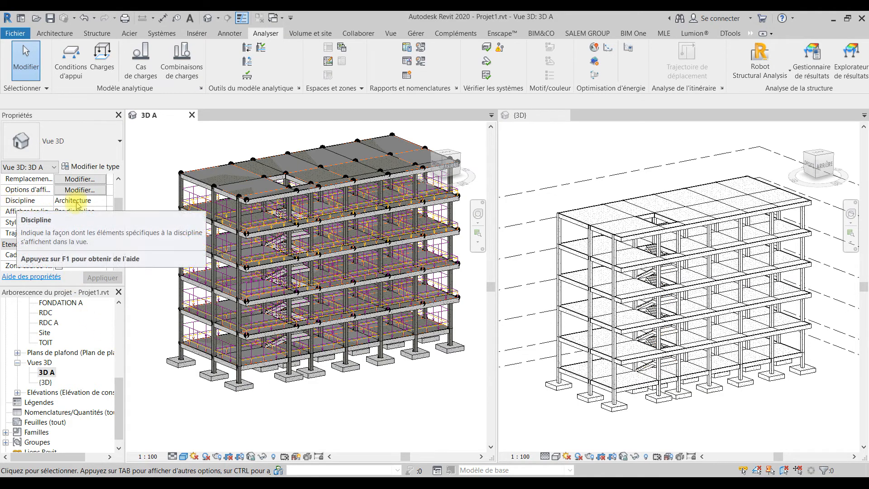
{"action": "left_click", "coordinate": [103, 204]}
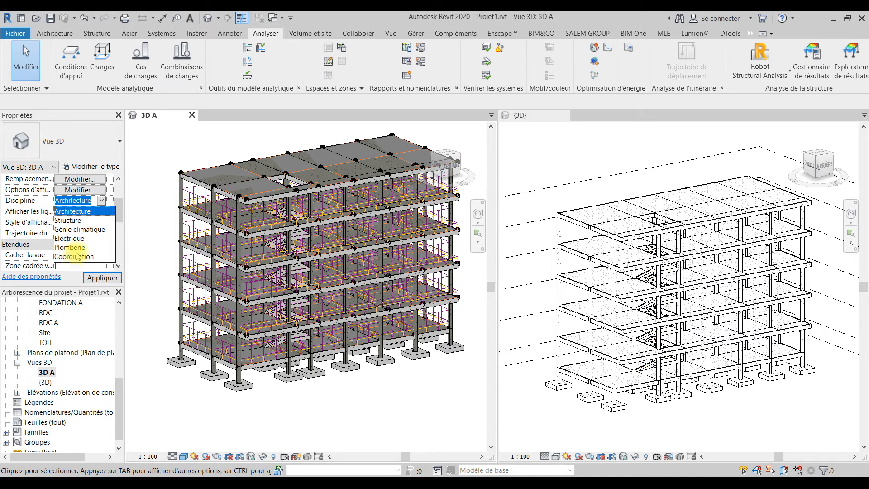
{"action": "left_click", "coordinate": [123, 216]}
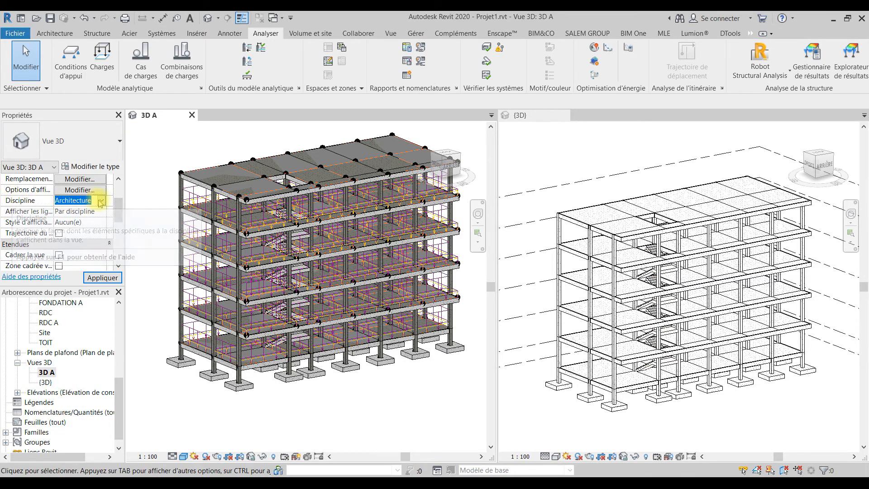
{"action": "left_click", "coordinate": [103, 201]}
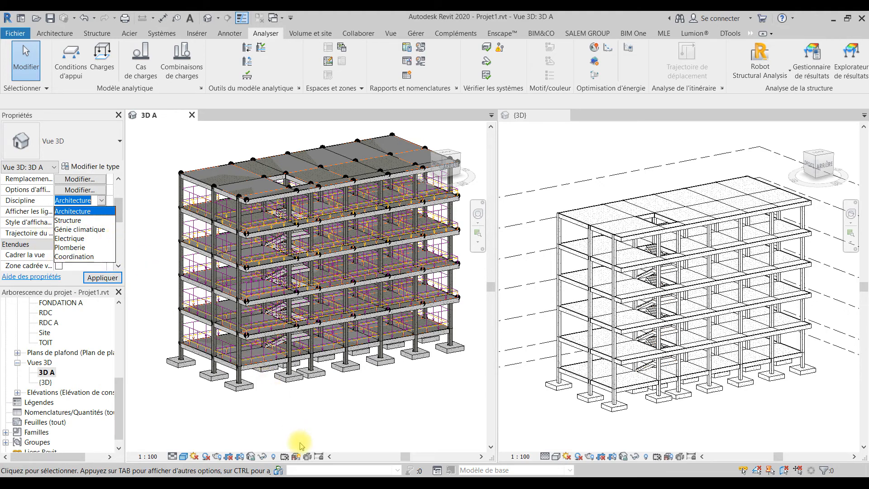
{"action": "left_click", "coordinate": [318, 411]}
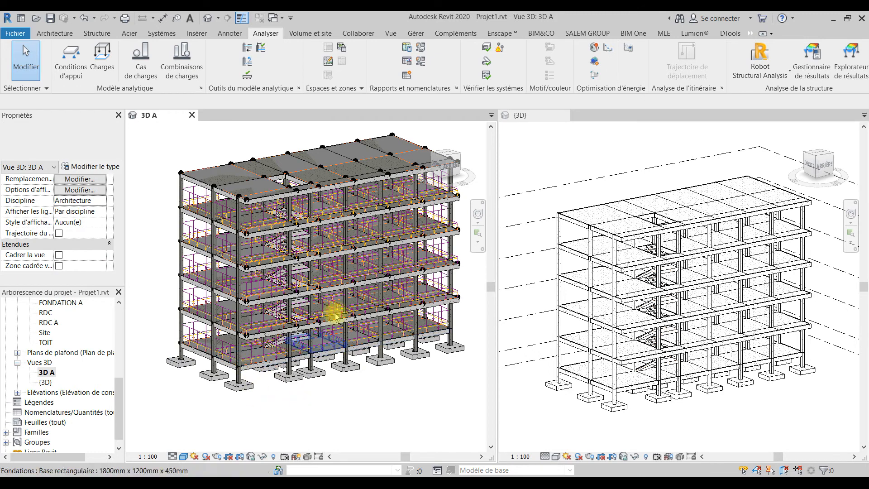